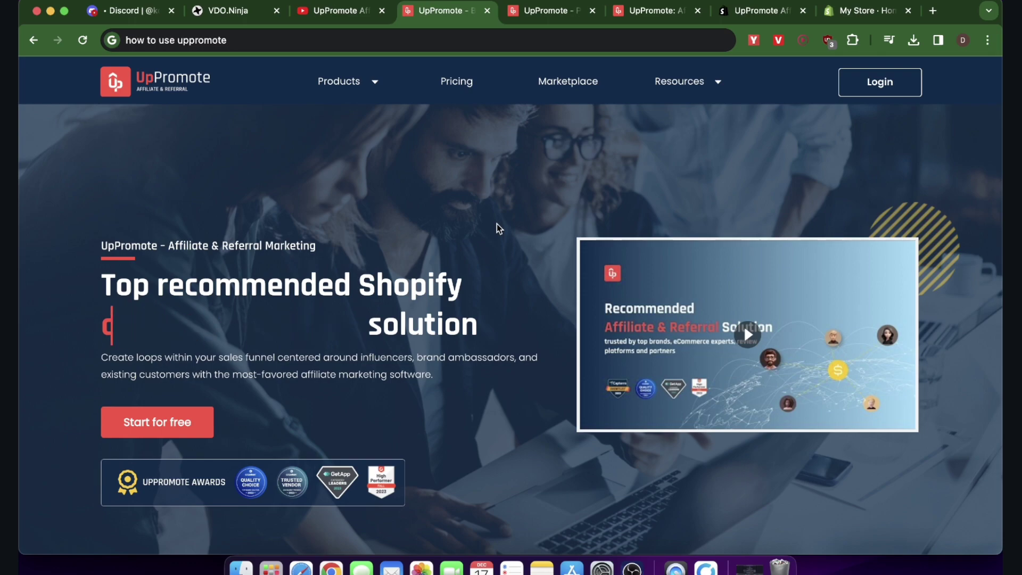
Browse the UpPromote pricing page, then return to the UpPromote homepage.
left_click(538, 16)
scroll(183, 260, "down", 1)
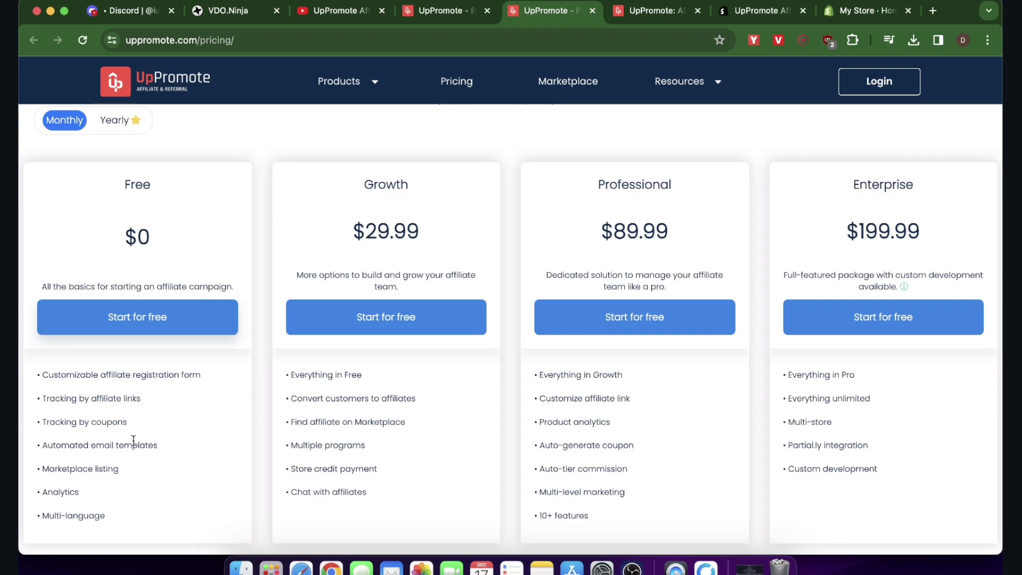
scroll(134, 440, "down", 1)
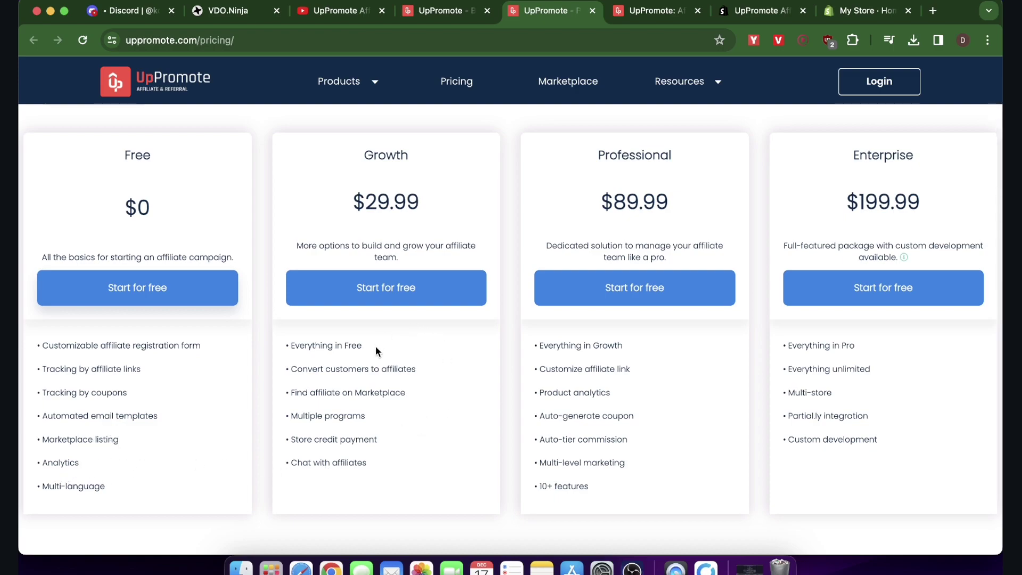
scroll(405, 350, "up", 1)
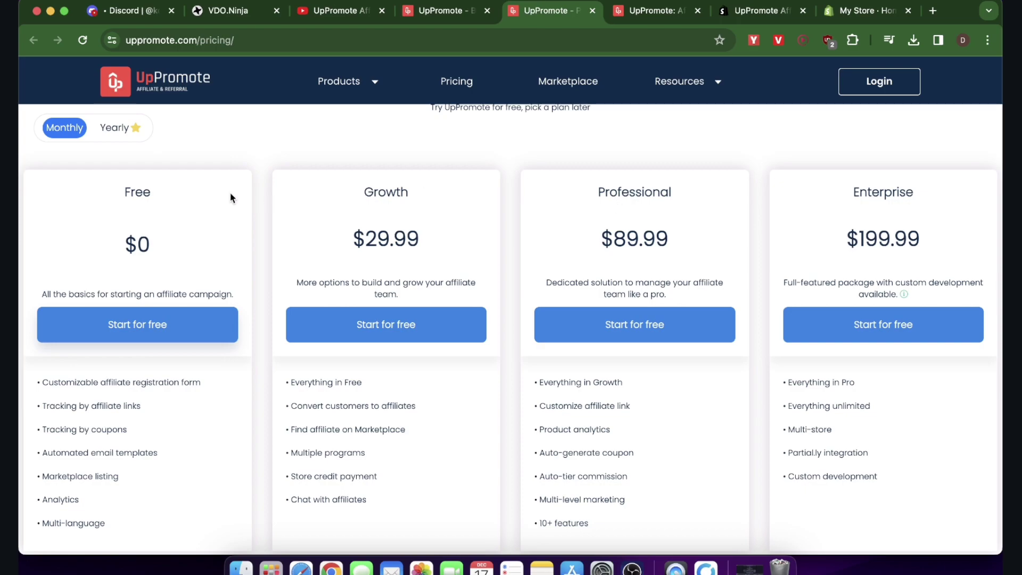
left_click(442, 17)
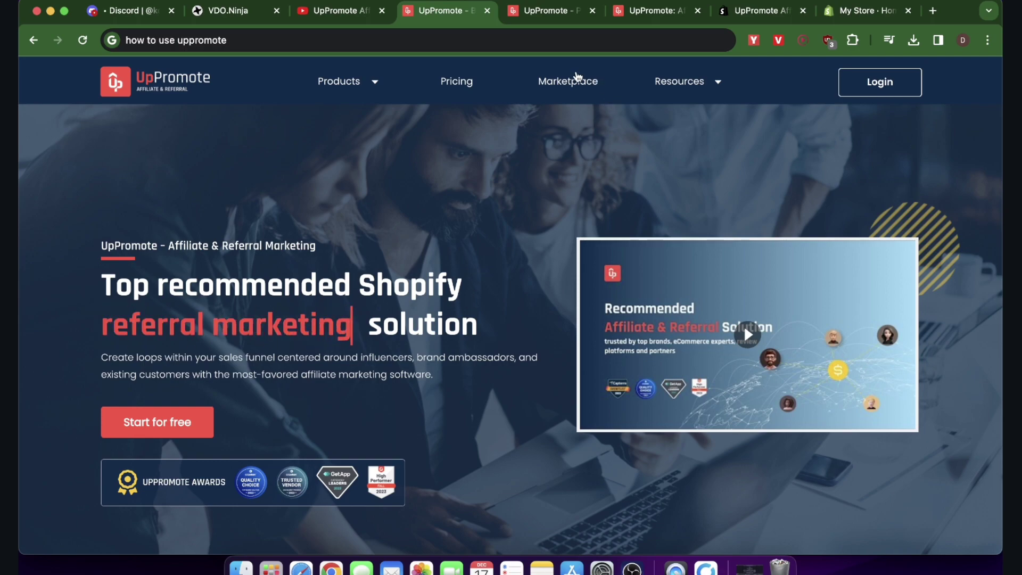
Open UpPromote Marketplace (marketplace.uppromote.com) in a new tab and scroll down it.
left_click(571, 84)
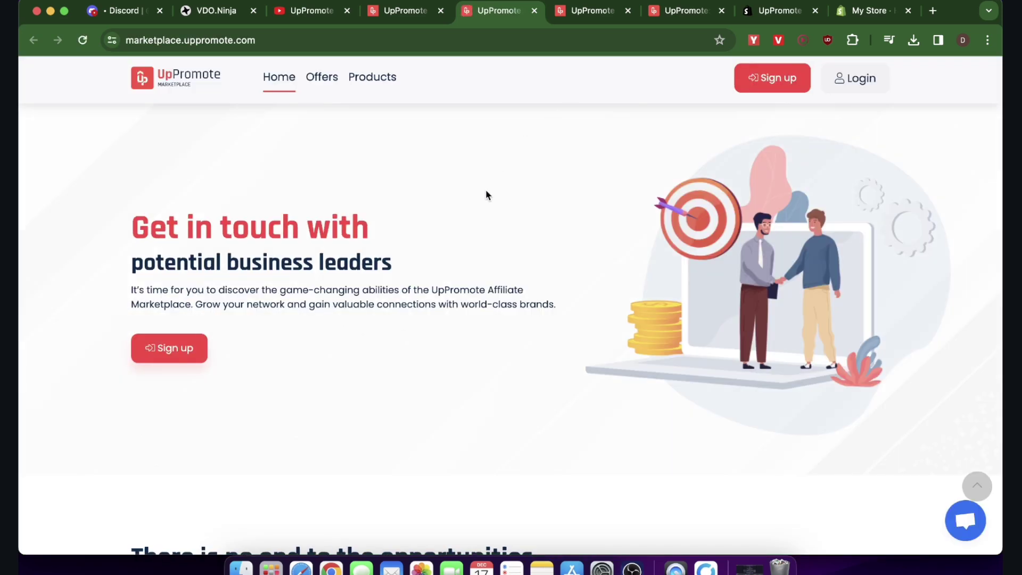
scroll(429, 251, "down", 9)
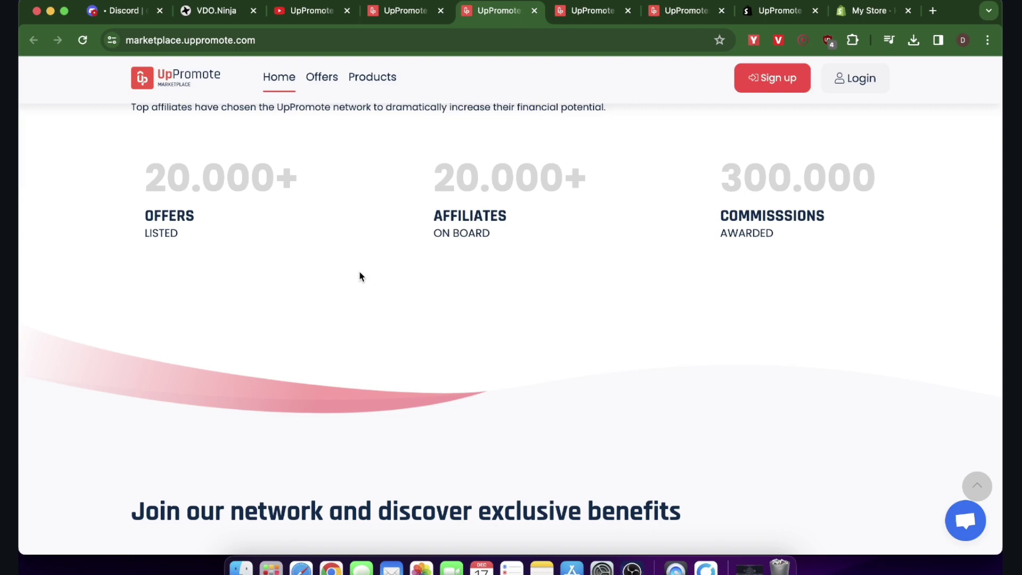
scroll(360, 275, "down", 8)
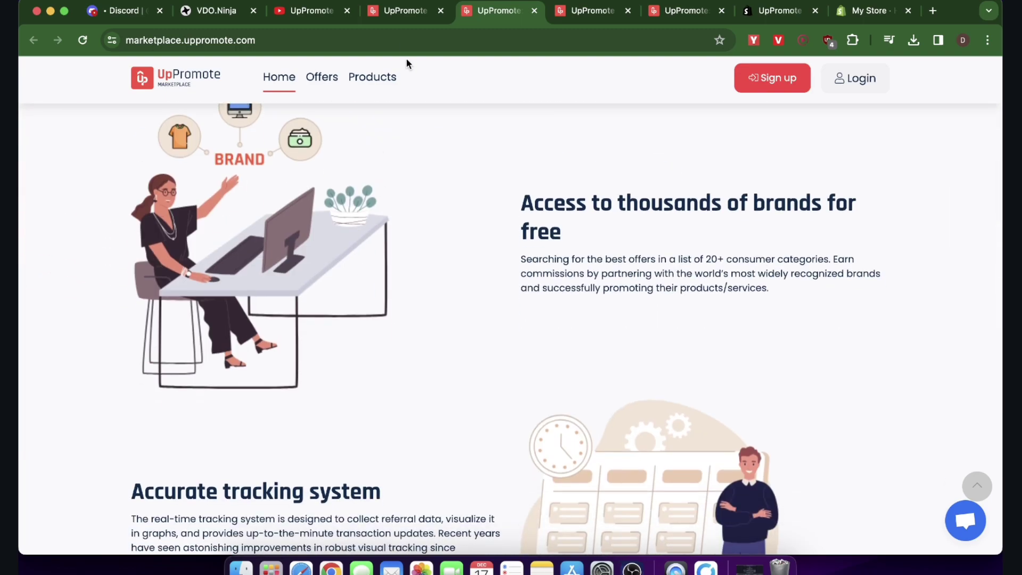
Glance back at the UpPromote homepage, then scroll to the Marketplace's Join, Find Offers, Promote Products steps.
left_click(407, 11)
left_click(513, 15)
scroll(372, 288, "up", 8)
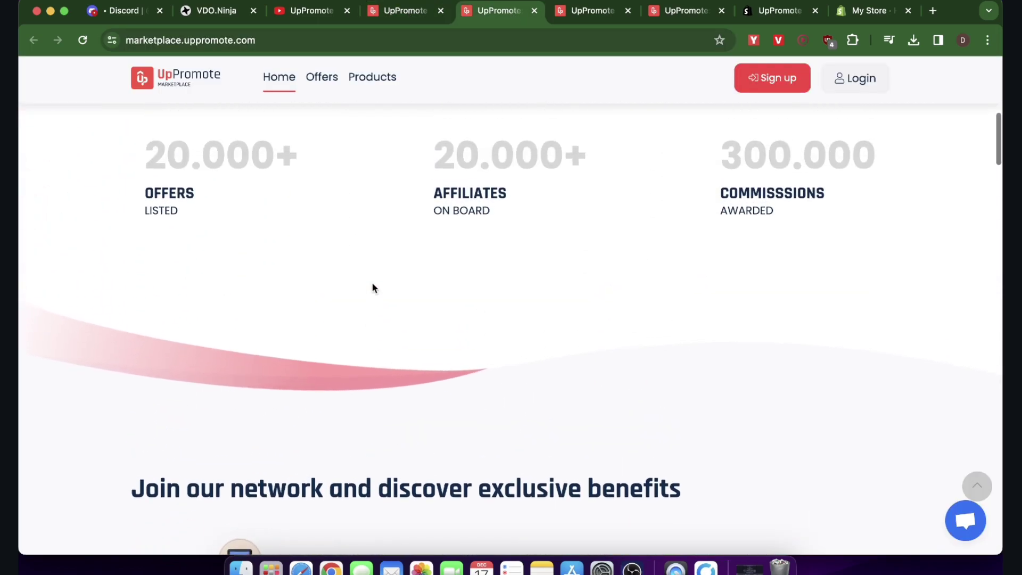
scroll(372, 288, "down", 10)
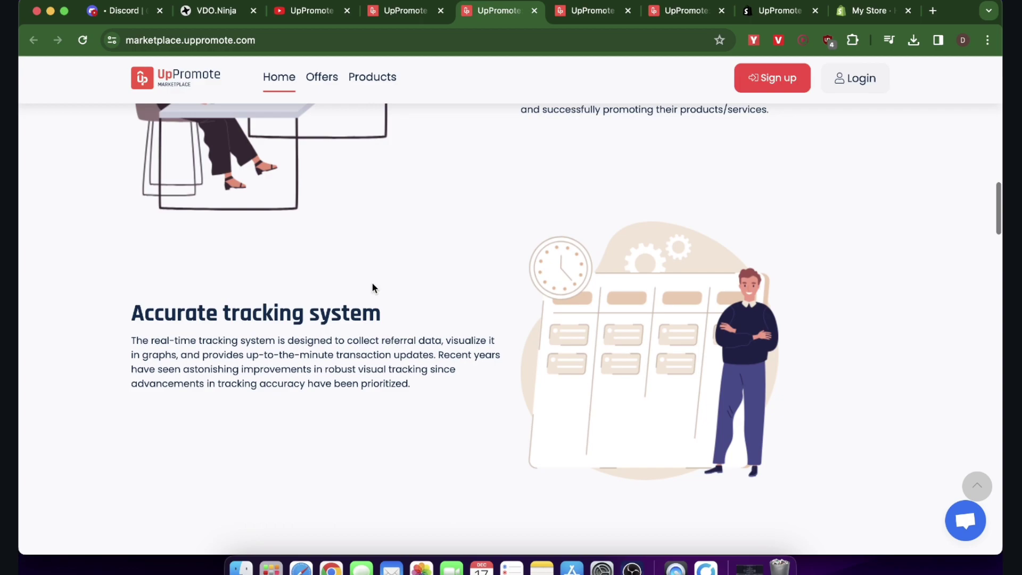
scroll(372, 287, "down", 8)
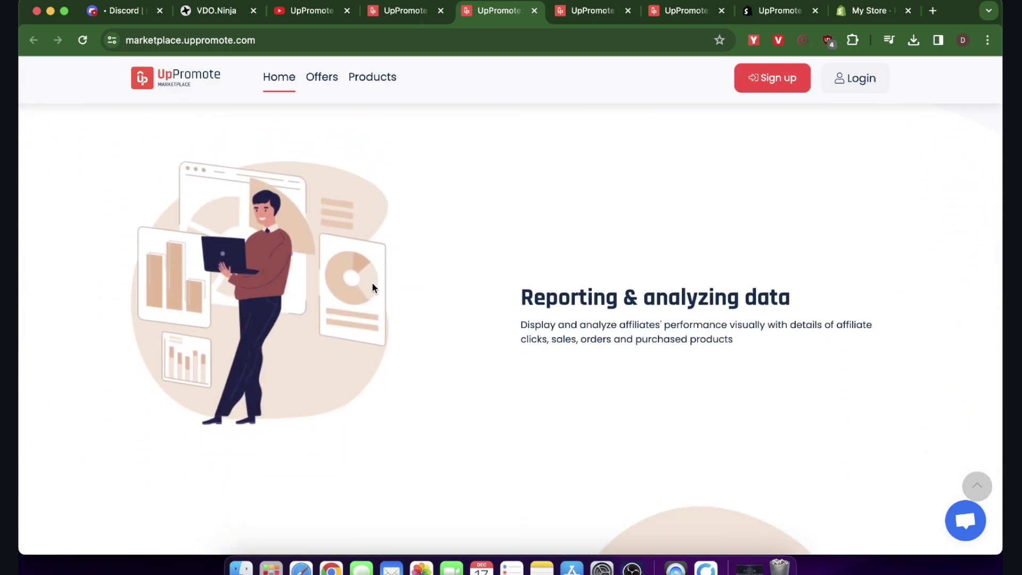
scroll(372, 287, "down", 8)
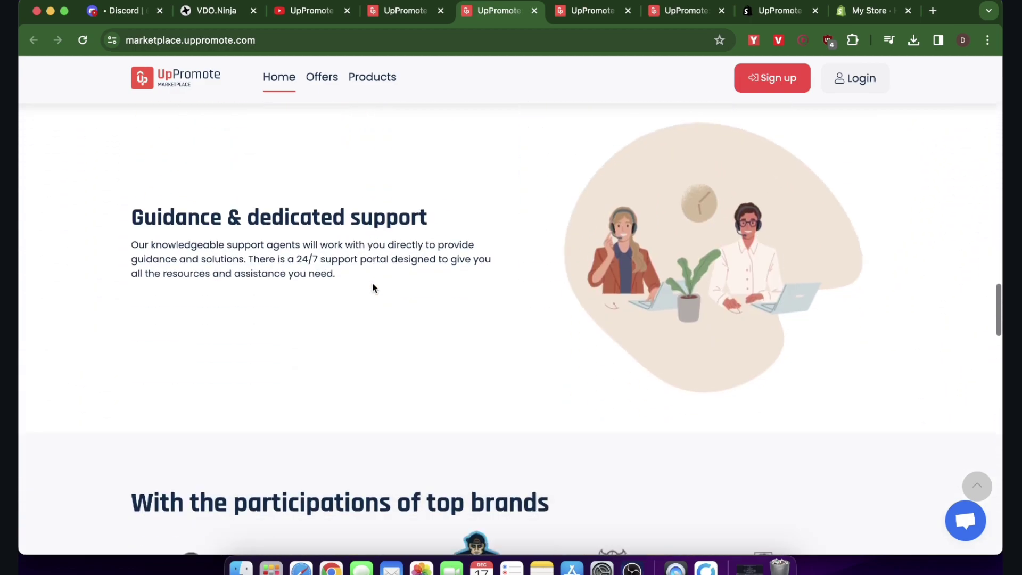
scroll(371, 287, "down", 6)
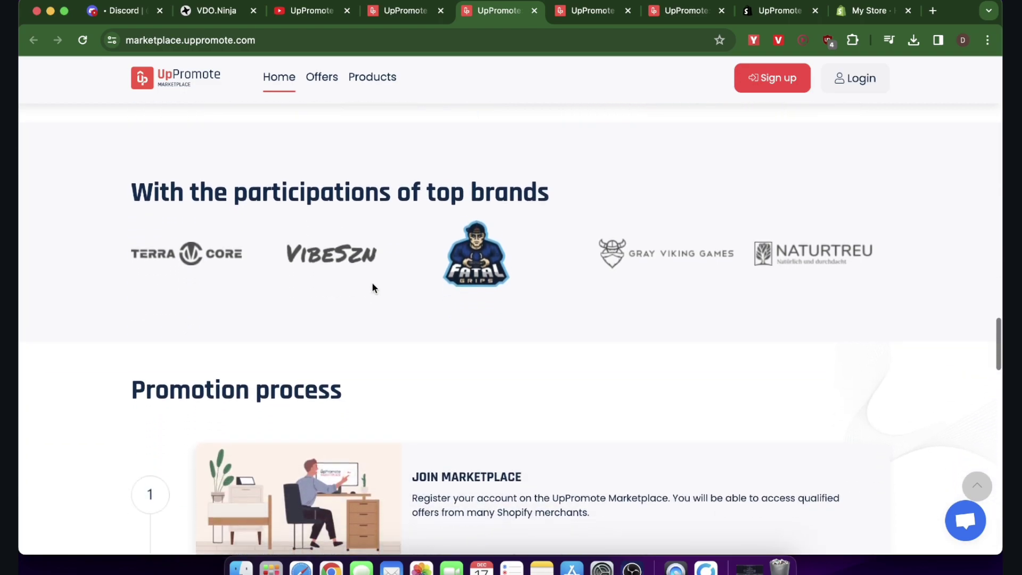
scroll(372, 287, "down", 5)
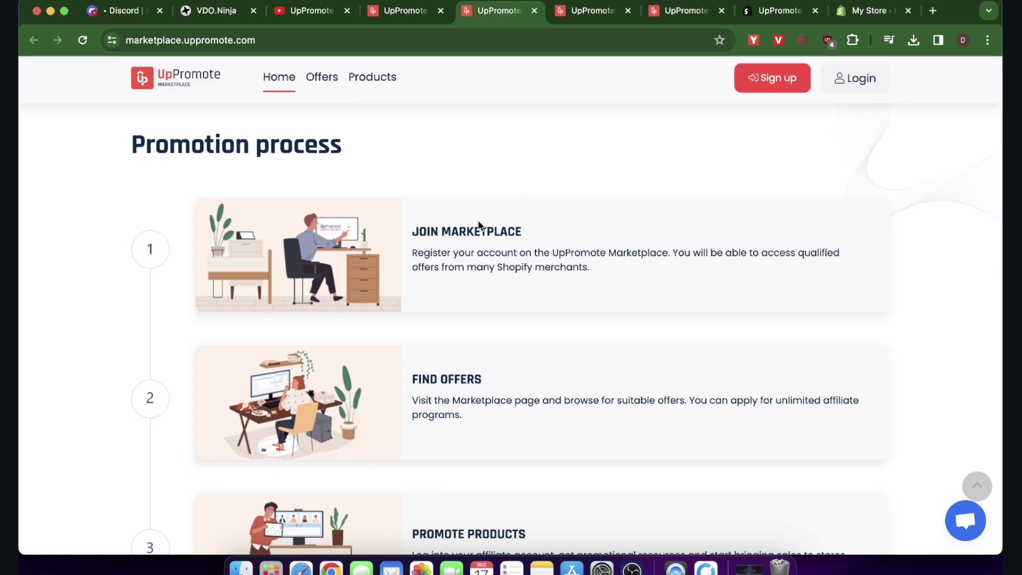
scroll(478, 224, "down", 2)
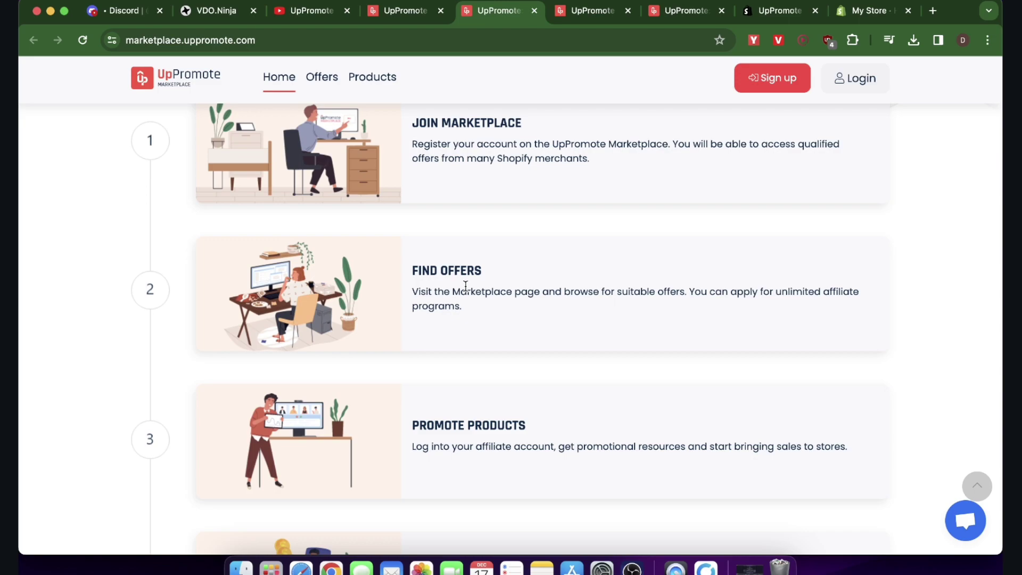
scroll(465, 286, "down", 2)
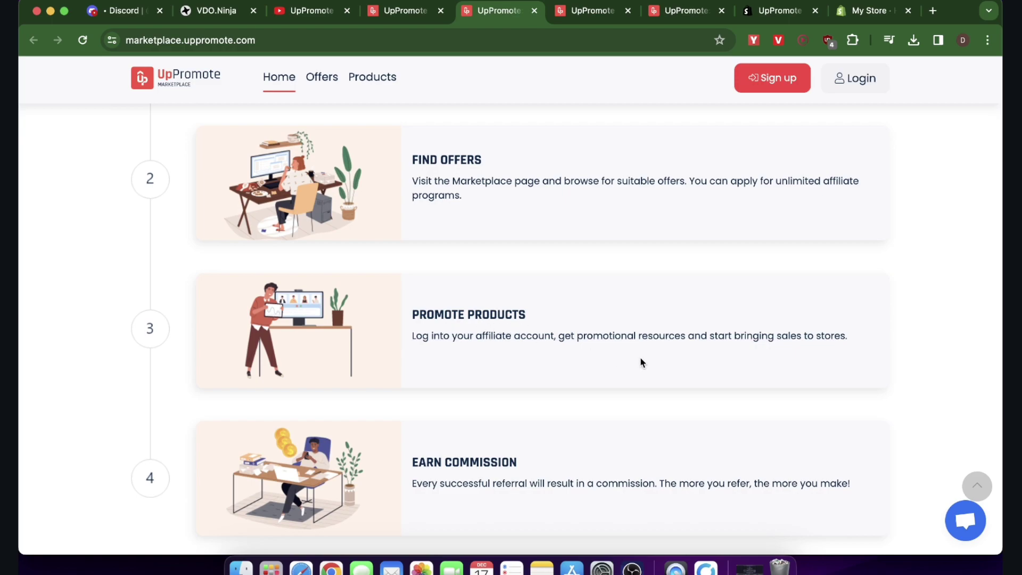
scroll(641, 352, "down", 1)
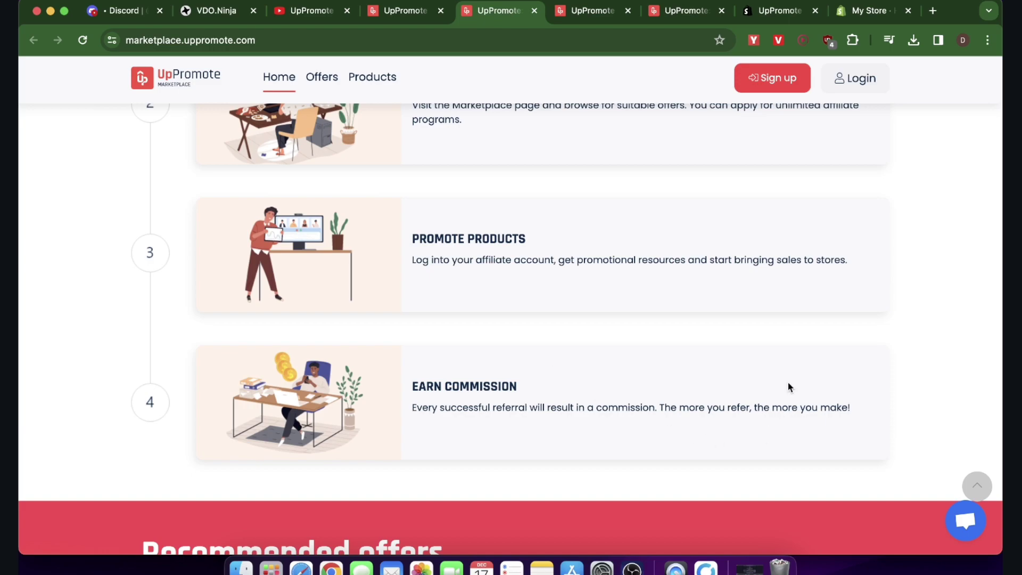
scroll(788, 386, "down", 5)
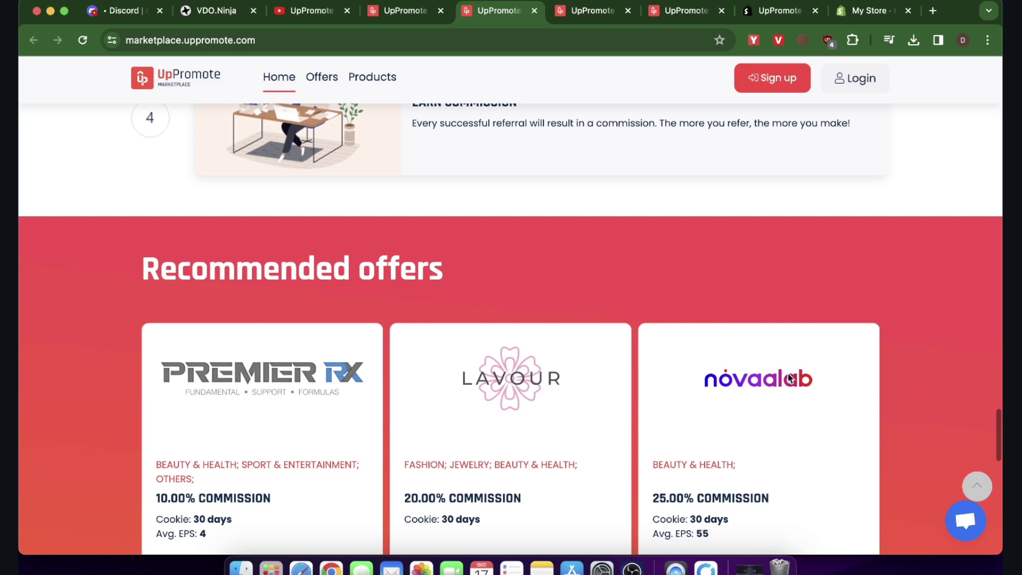
scroll(788, 378, "down", 3)
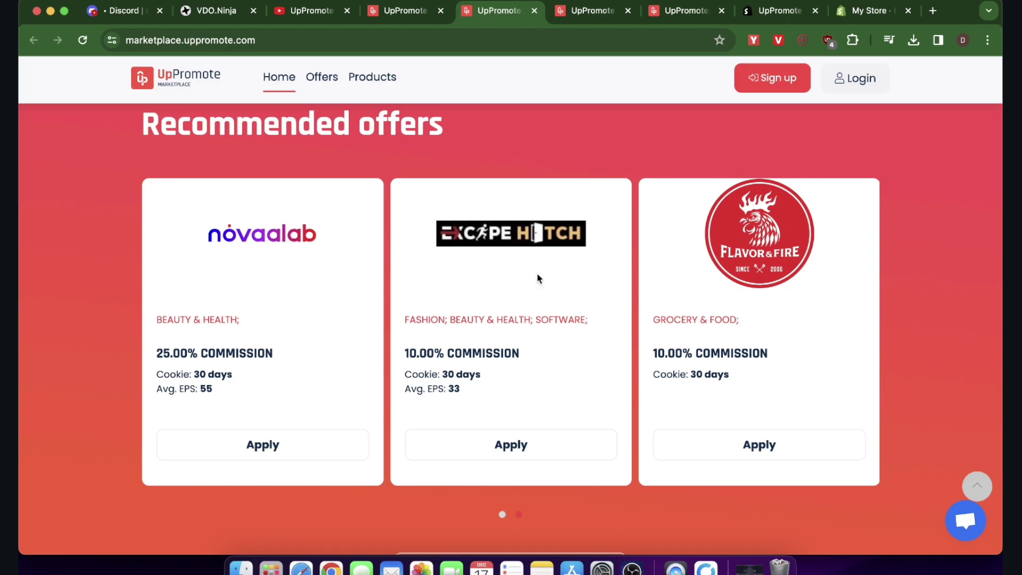
scroll(759, 317, "down", 5)
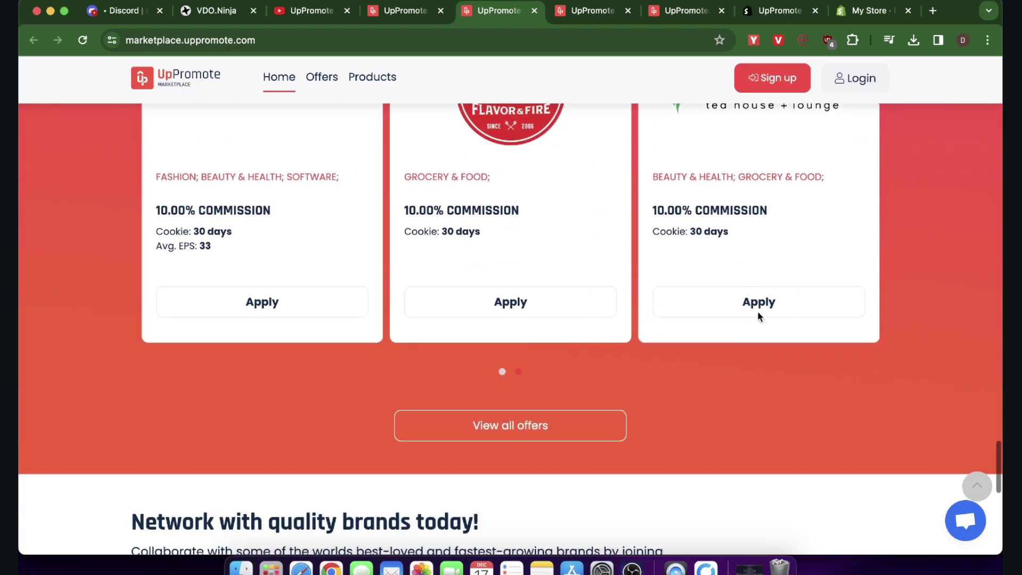
scroll(760, 314, "down", 2)
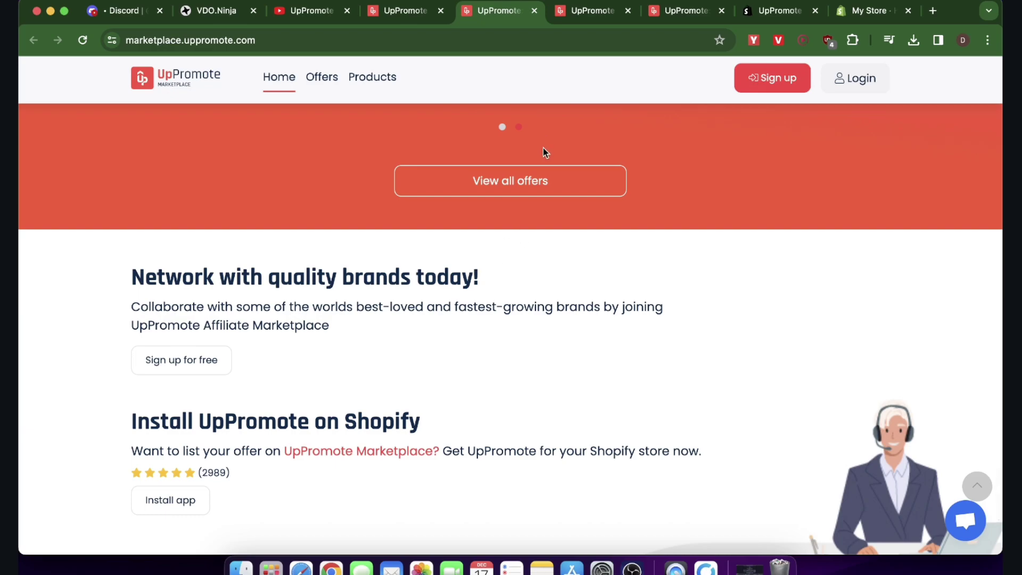
scroll(557, 285, "up", 15)
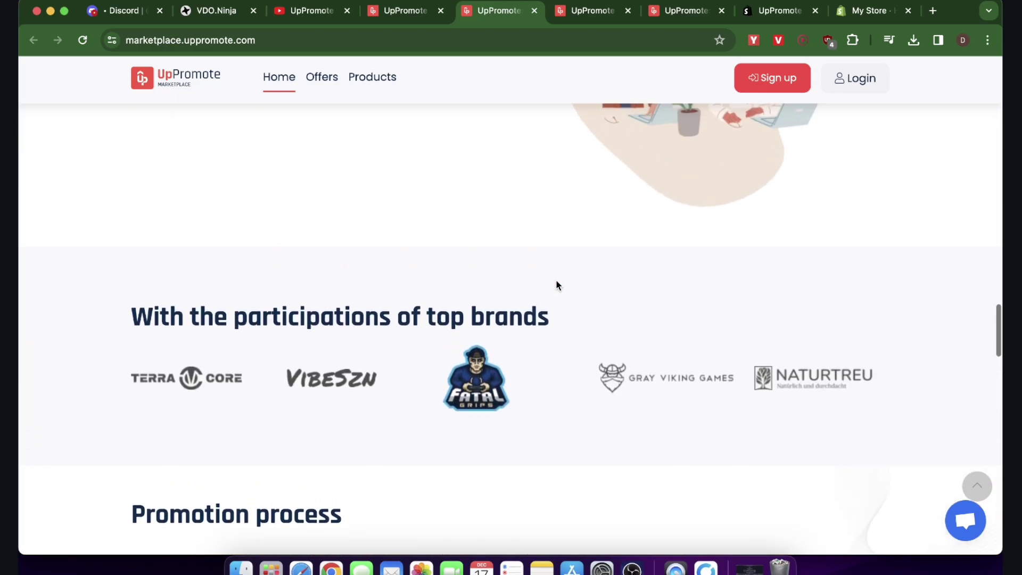
scroll(556, 285, "up", 1)
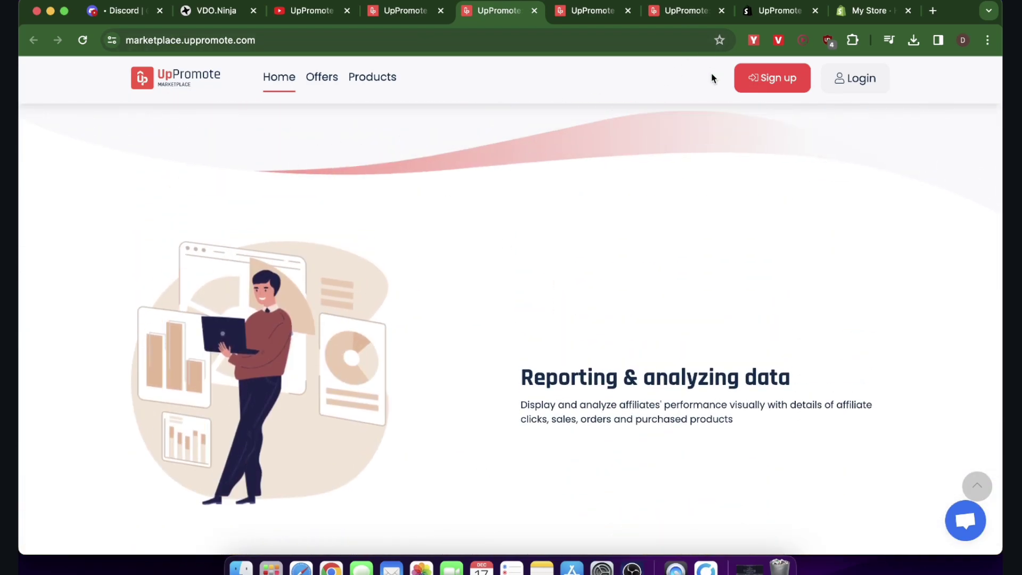
left_click(399, 16)
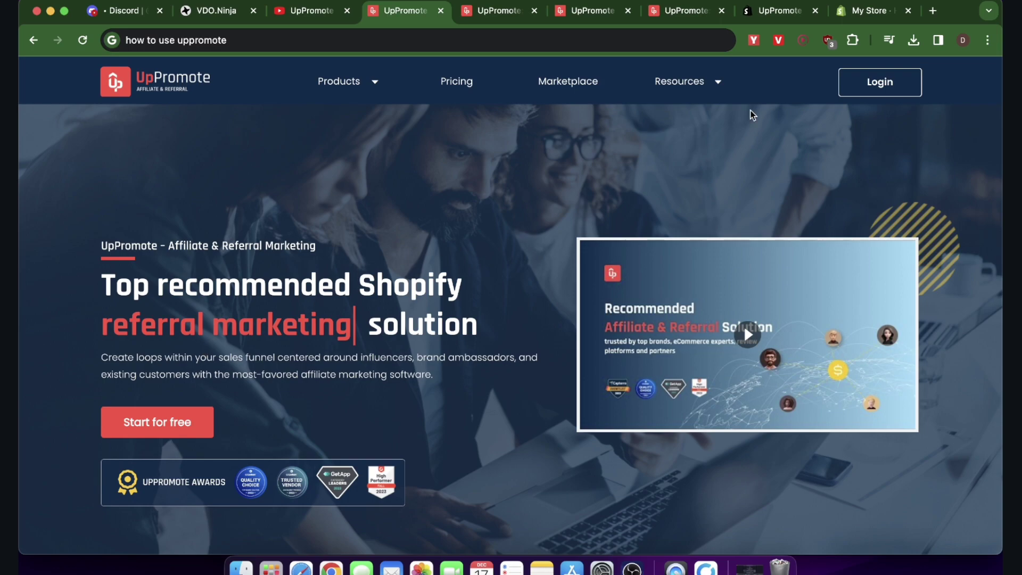
left_click(774, 22)
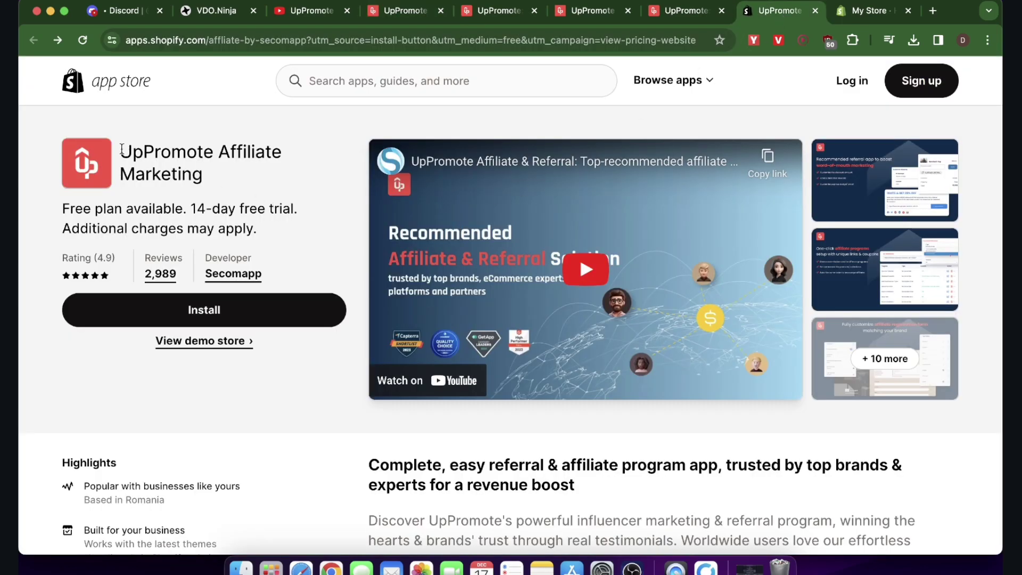
left_click_drag(122, 151, 261, 156)
left_click(238, 158)
left_click_drag(67, 208, 239, 209)
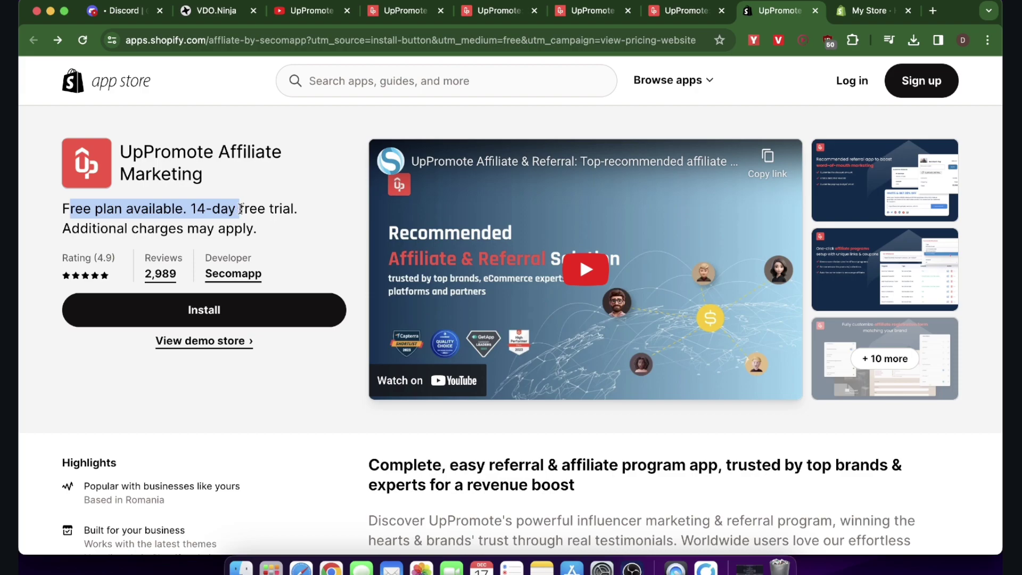
left_click(230, 215)
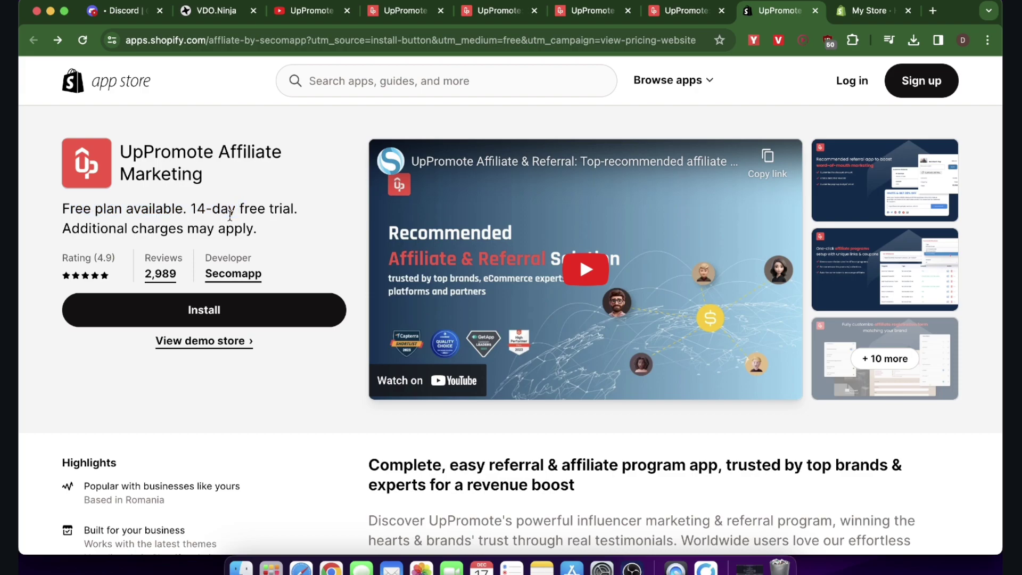
scroll(459, 289, "down", 15)
scroll(459, 290, "down", 1)
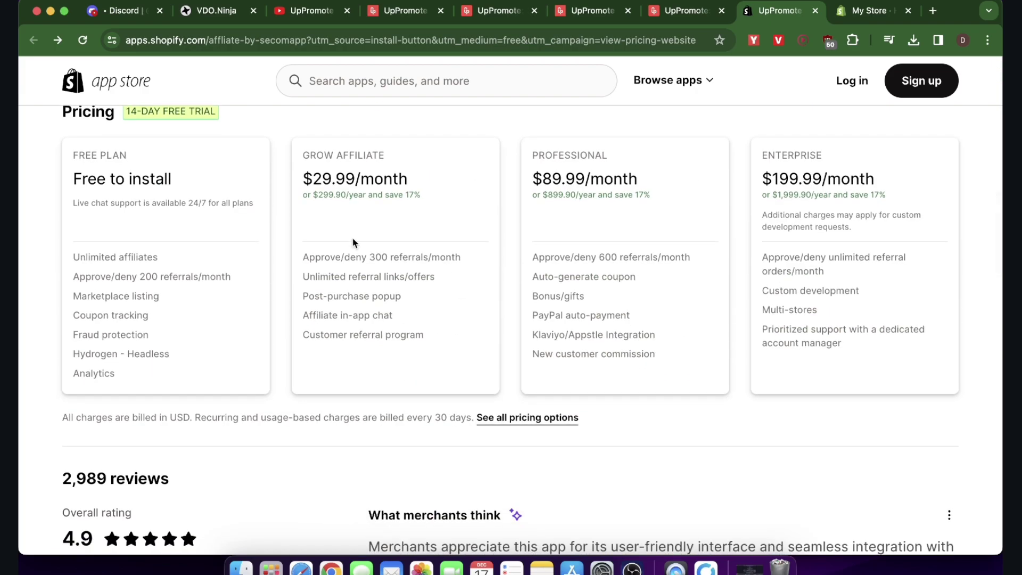
left_click_drag(313, 180, 372, 179)
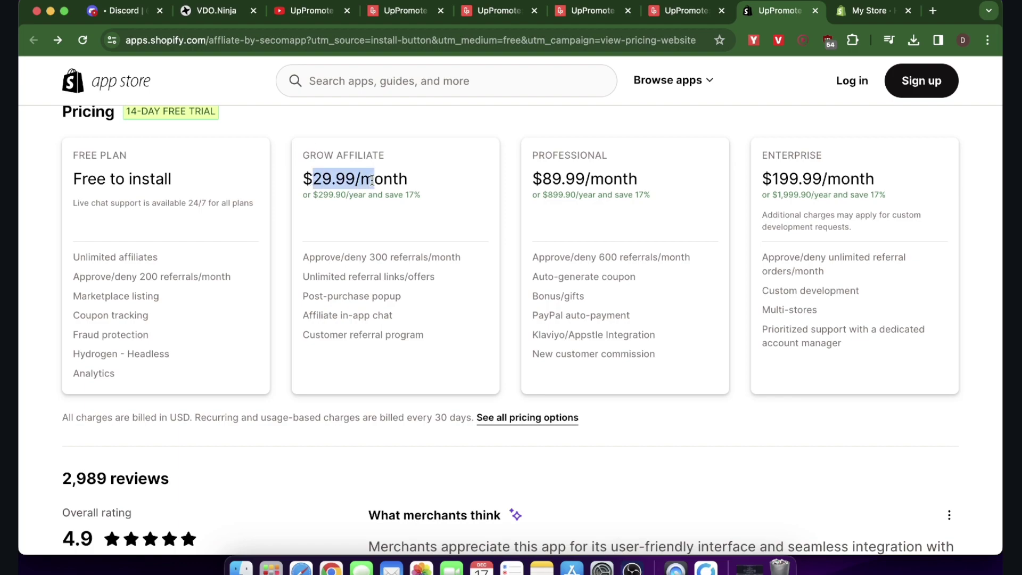
left_click(428, 182)
scroll(428, 182, "down", 3)
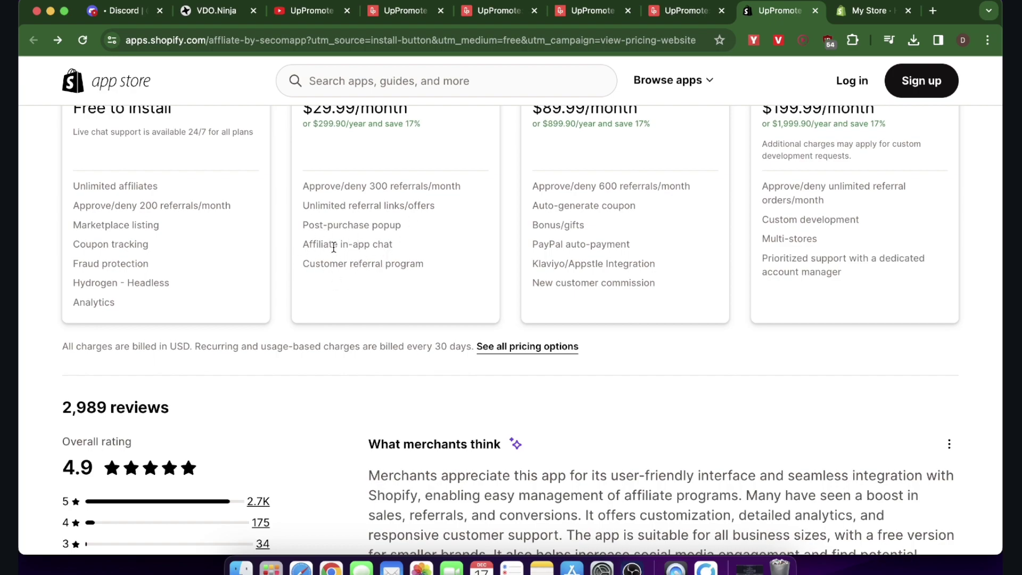
scroll(333, 246, "down", 8)
scroll(605, 346, "down", 5)
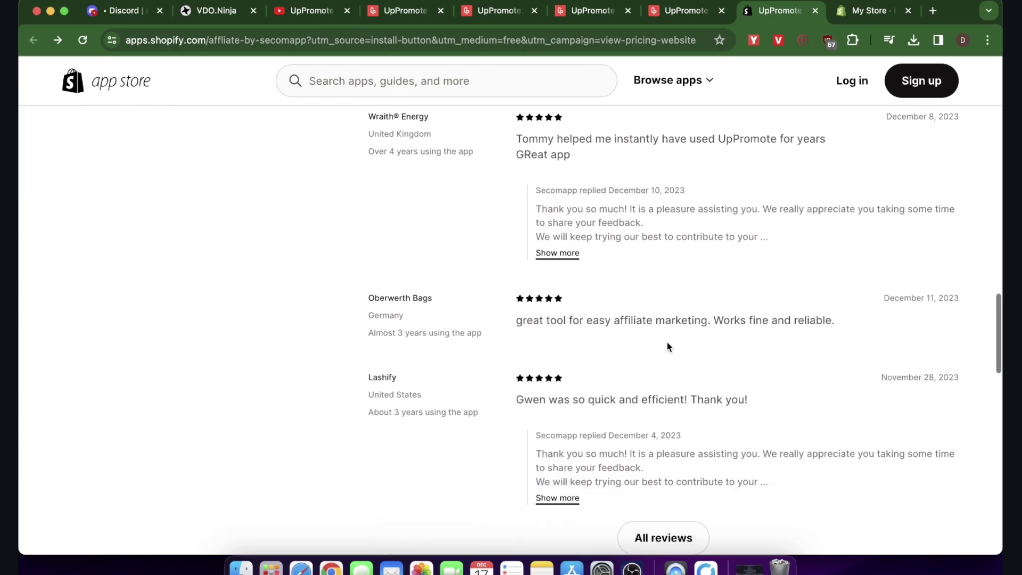
scroll(666, 345, "down", 3)
scroll(707, 289, "up", 8)
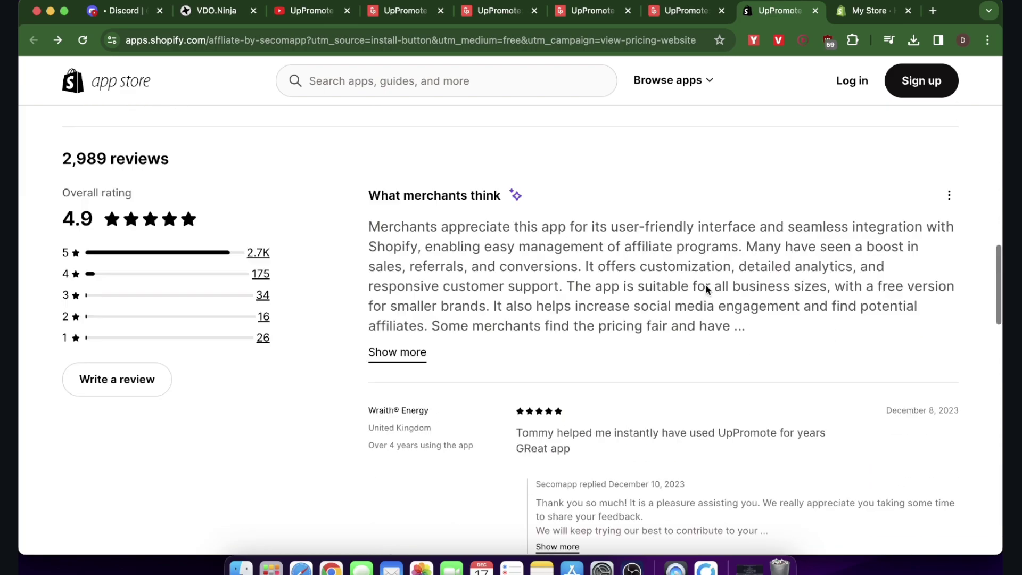
scroll(706, 286, "up", 15)
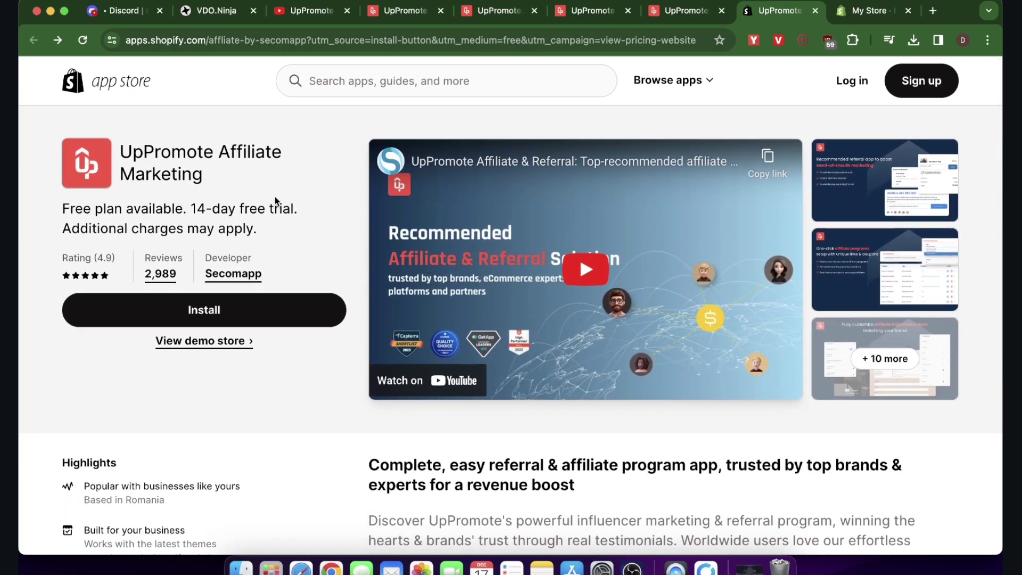
Install UpPromote Affiliate on My Store with the existing Shopify account, approving the app permissions.
left_click(226, 319)
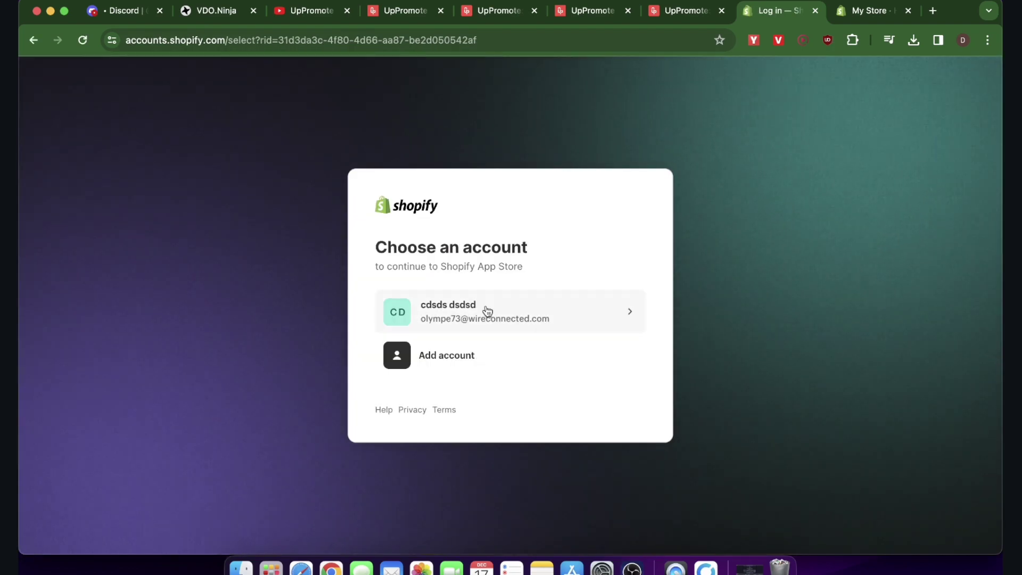
left_click(471, 314)
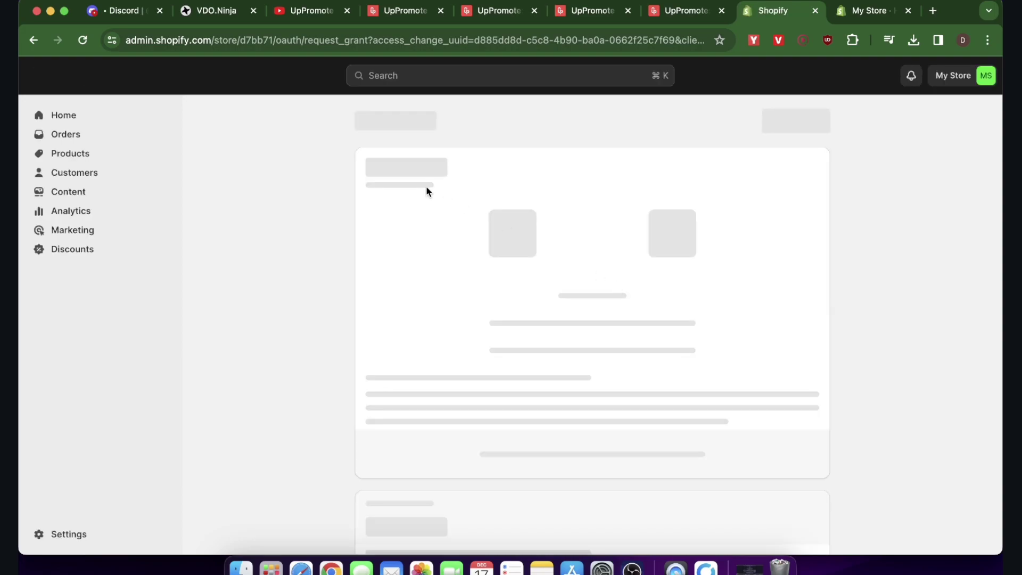
left_click(971, 439)
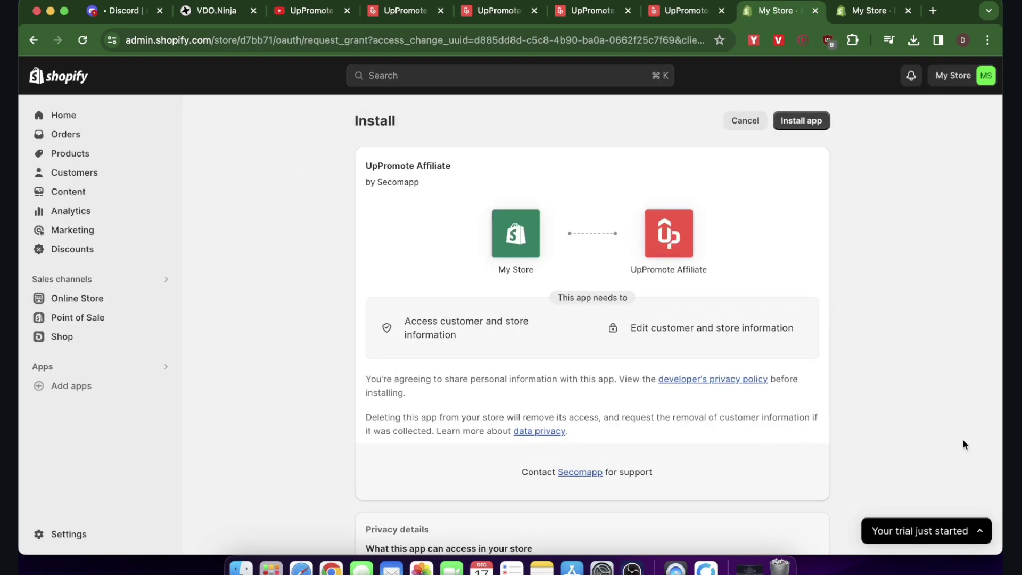
scroll(711, 360, "down", 2)
scroll(724, 351, "up", 2)
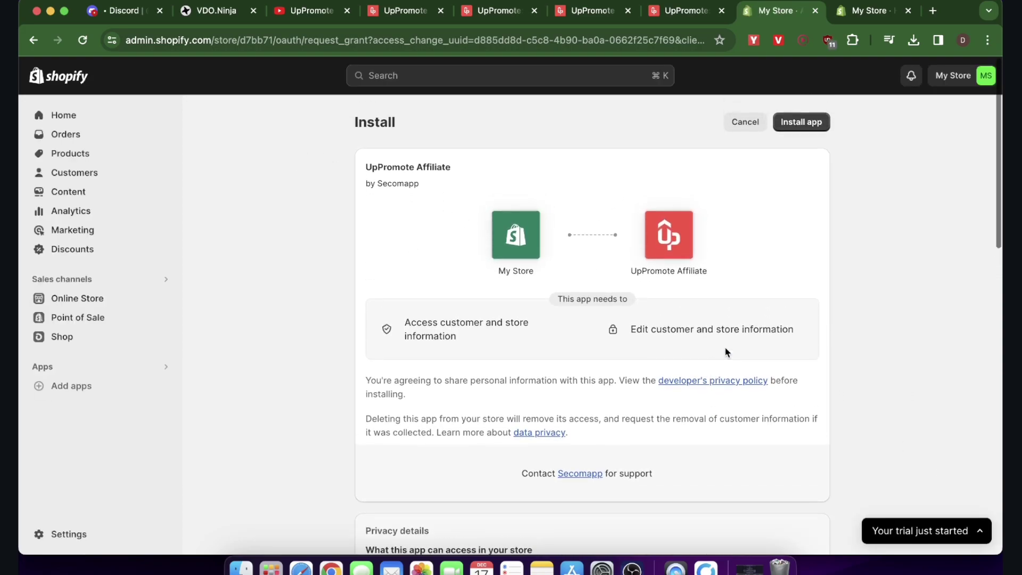
left_click(809, 127)
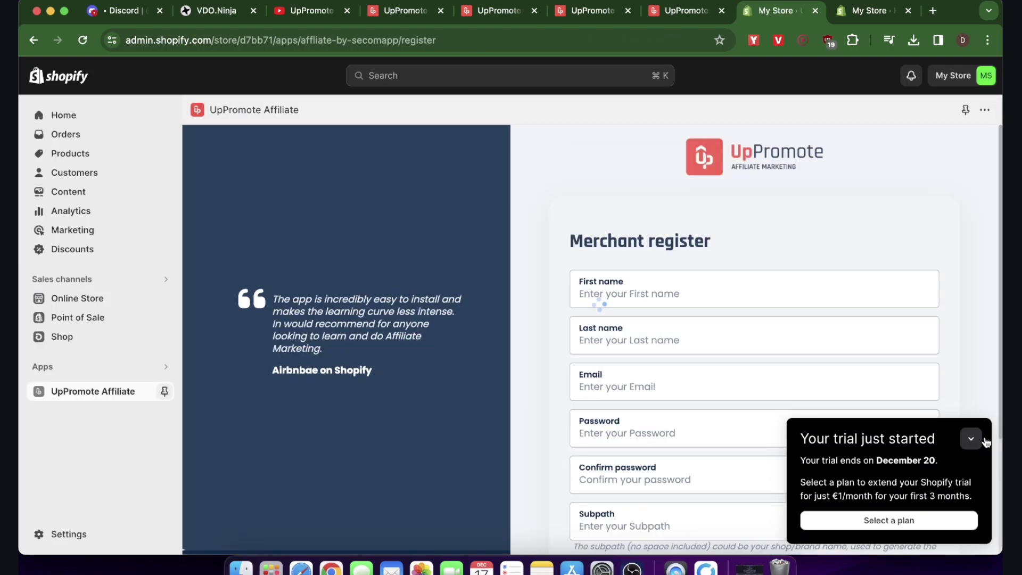
Enter the account password and its confirmation in the UpPromote registration form.
left_click(971, 438)
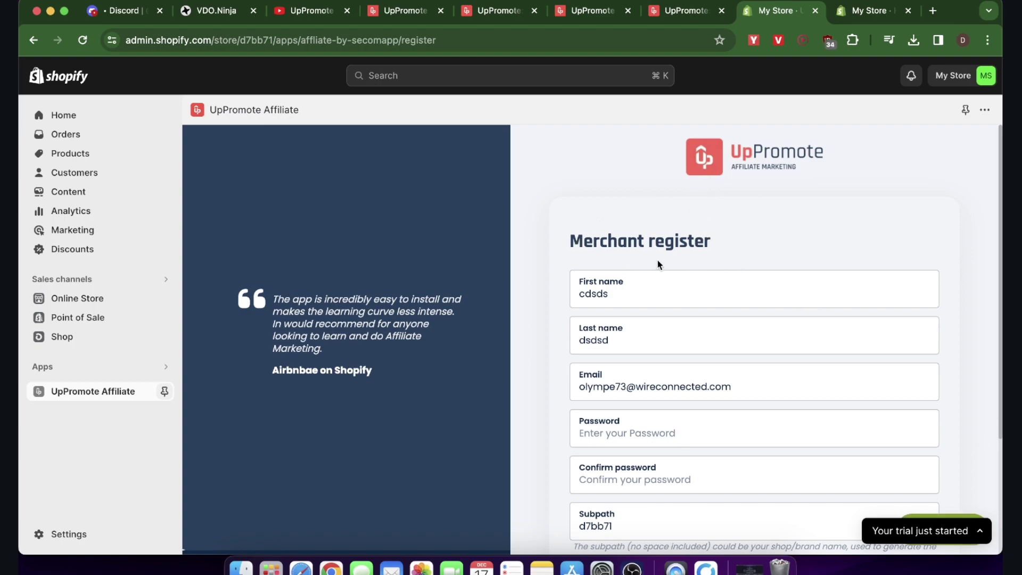
scroll(656, 260, "down", 3)
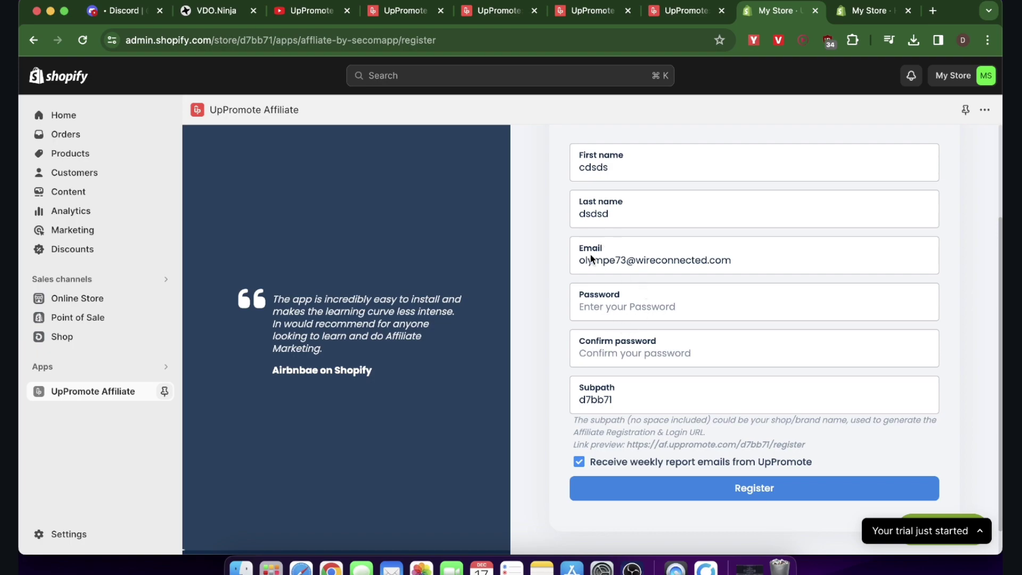
scroll(606, 327, "up", 1)
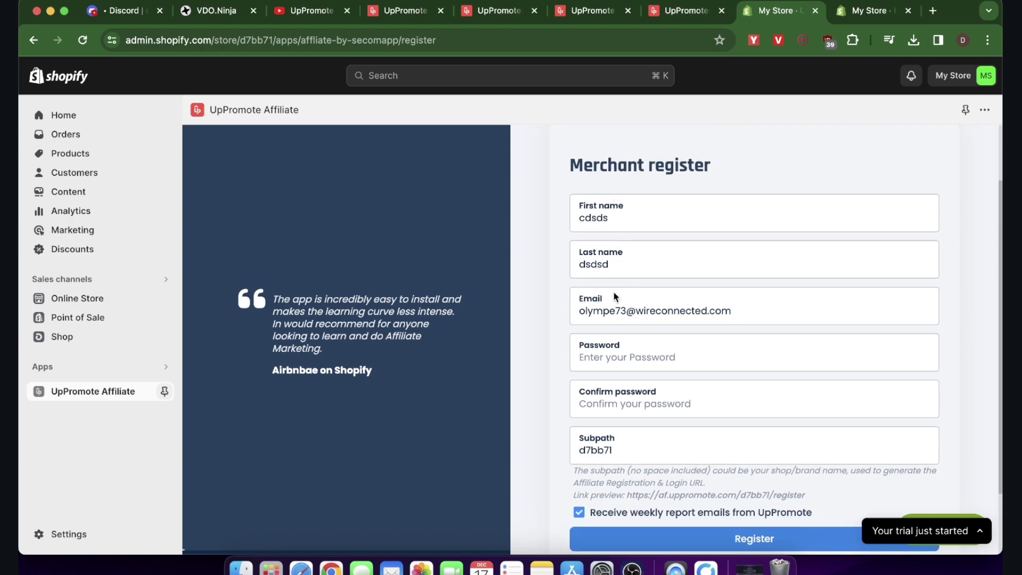
left_click(609, 355)
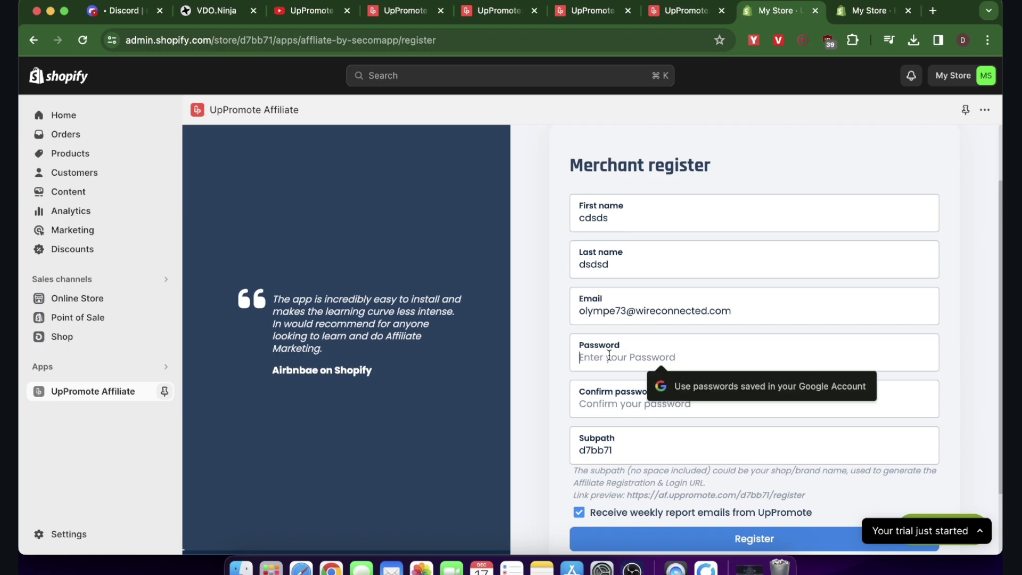
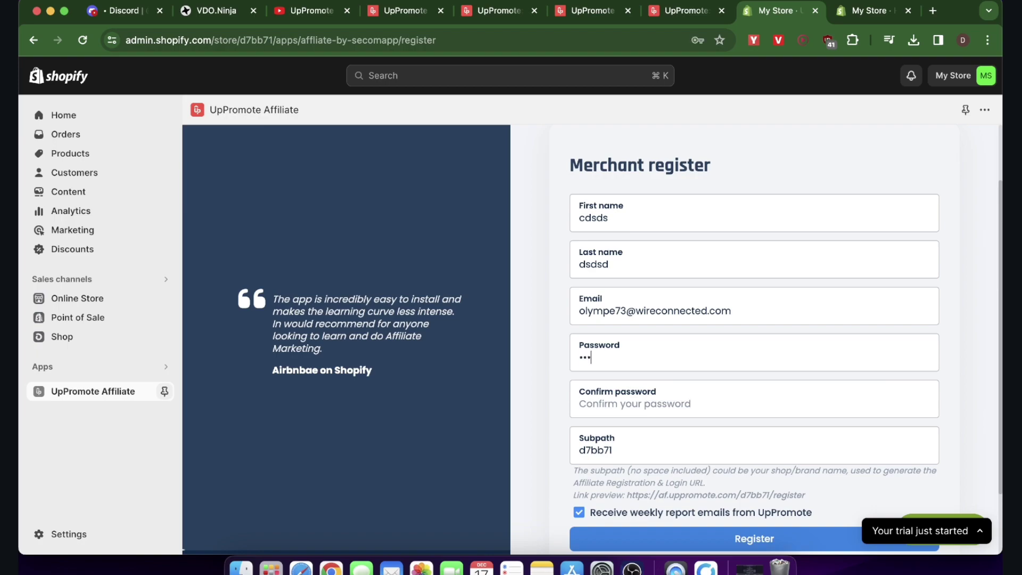
left_click(621, 405)
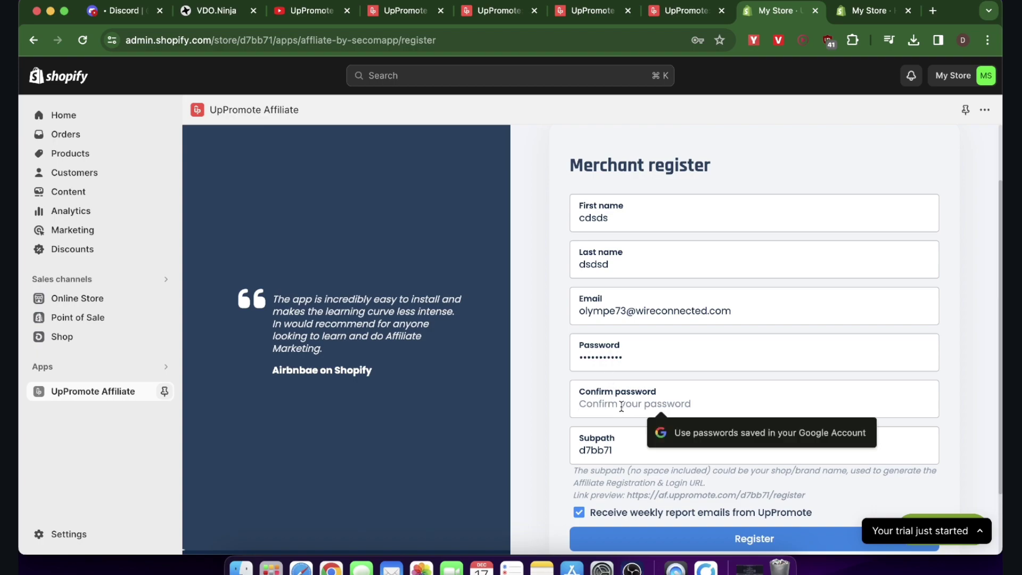
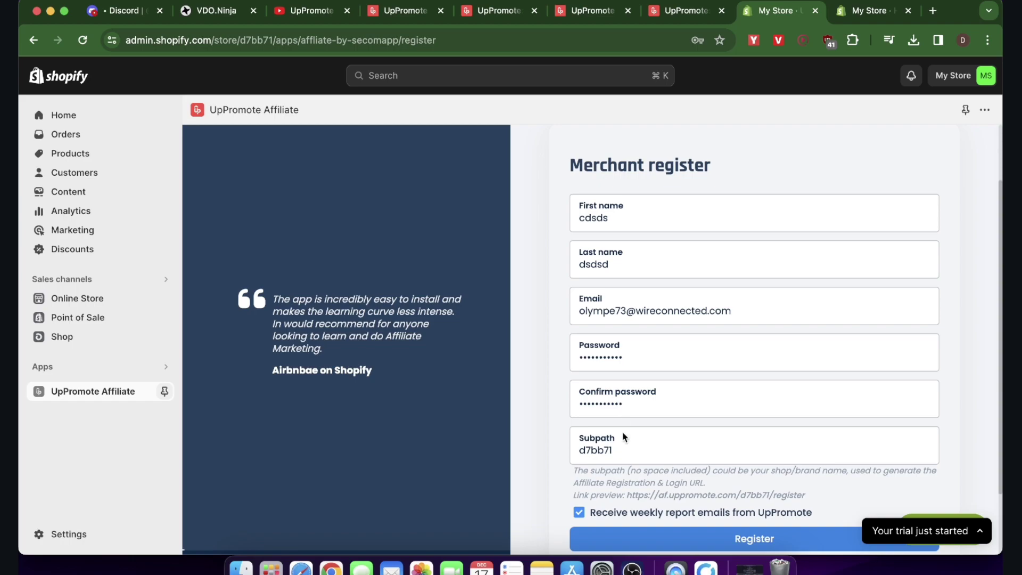
Uncheck 'Receive weekly report emails' and submit the merchant registration.
scroll(626, 450, "down", 2)
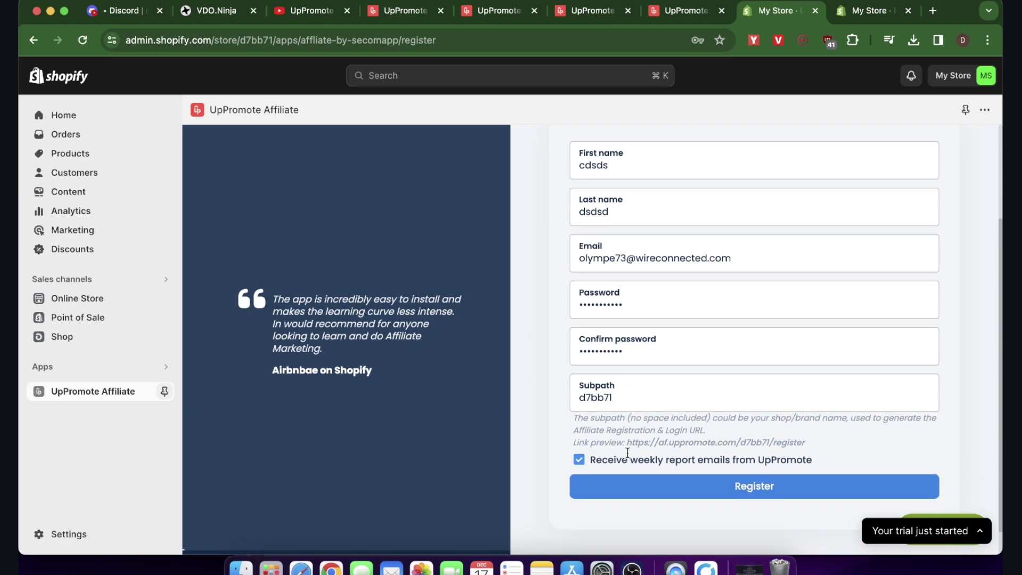
left_click(578, 460)
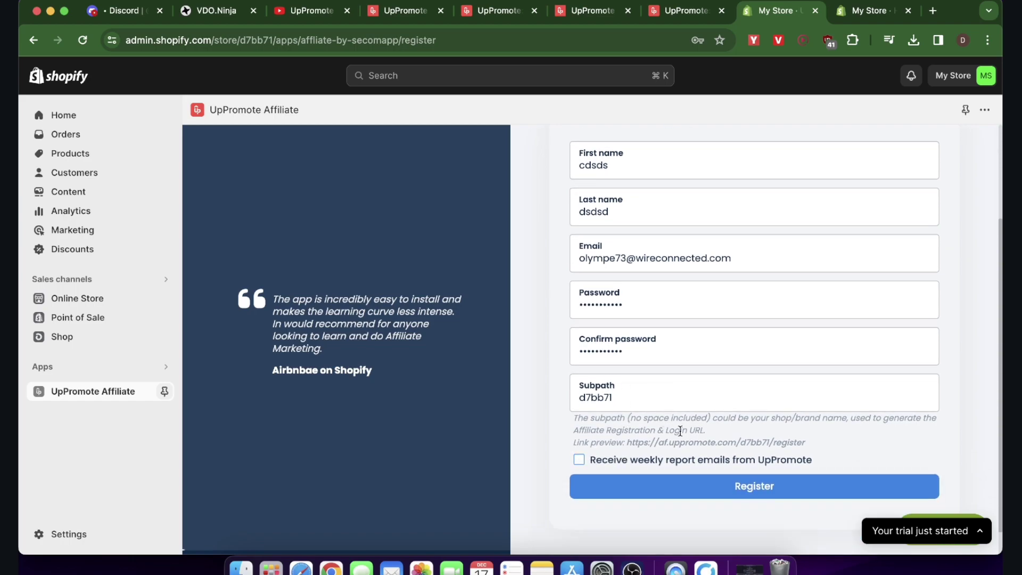
left_click(728, 481)
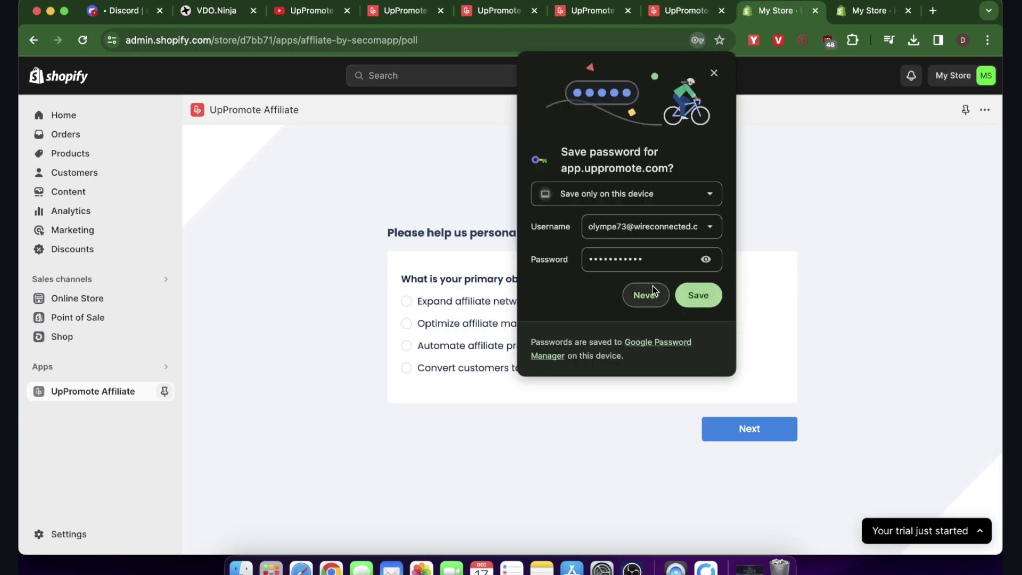
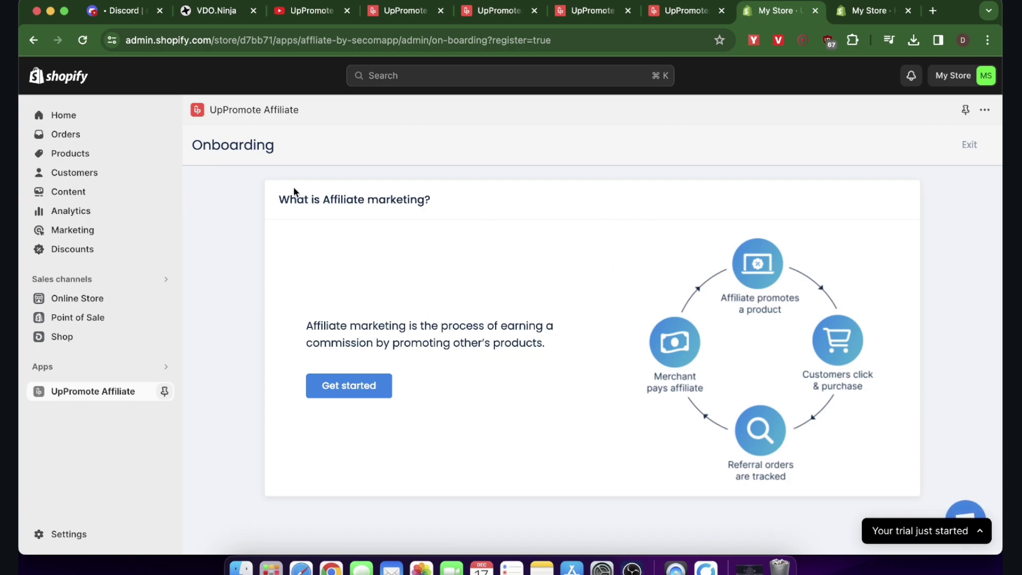
Start setting up the UpPromote affiliate program and review the Tracking method options.
left_click(373, 386)
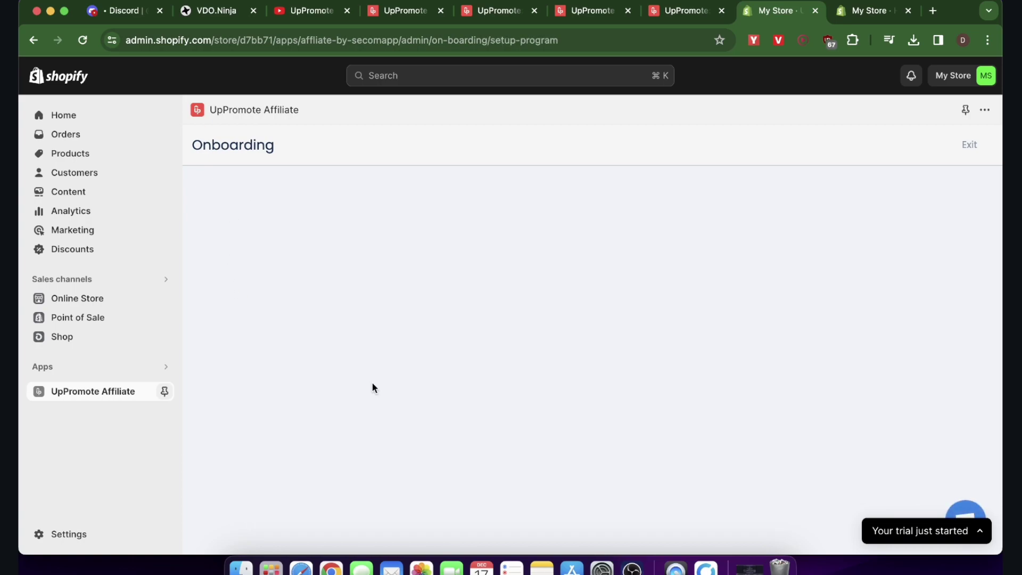
scroll(410, 304, "down", 3)
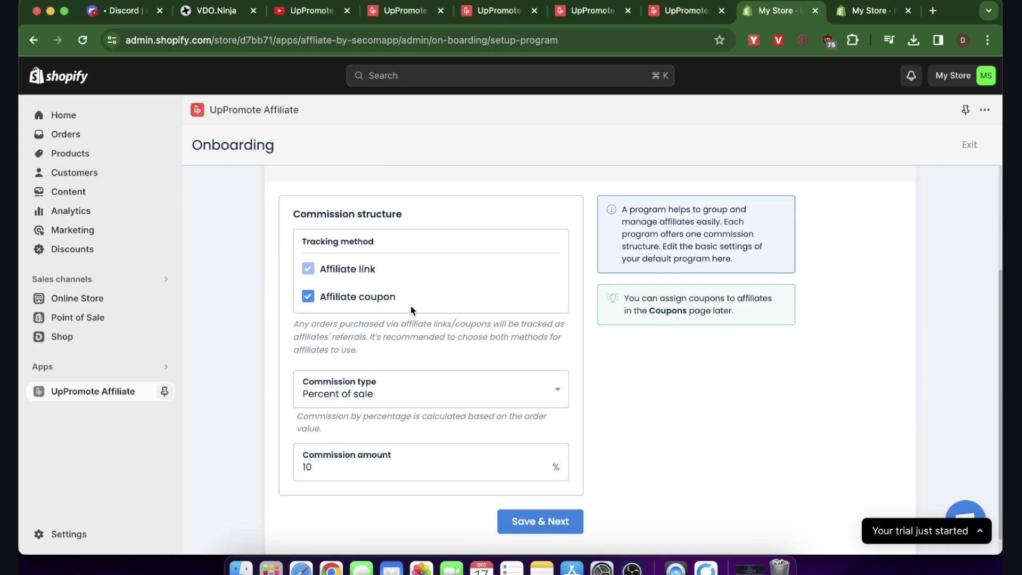
scroll(412, 274, "up", 2)
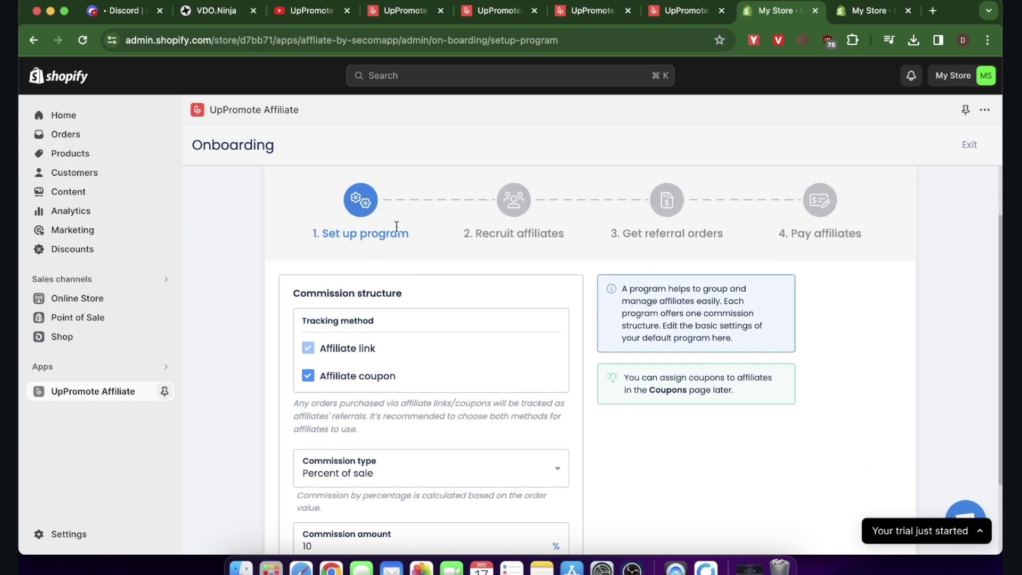
scroll(397, 226, "down", 2)
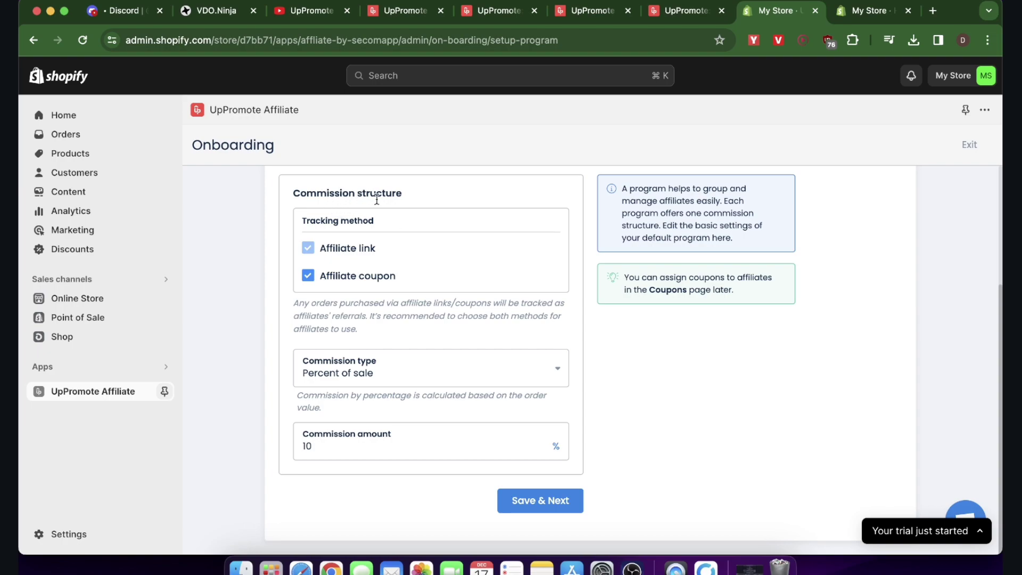
Uncheck Affiliate coupon so referrals are tracked by affiliate link only.
left_click(308, 276)
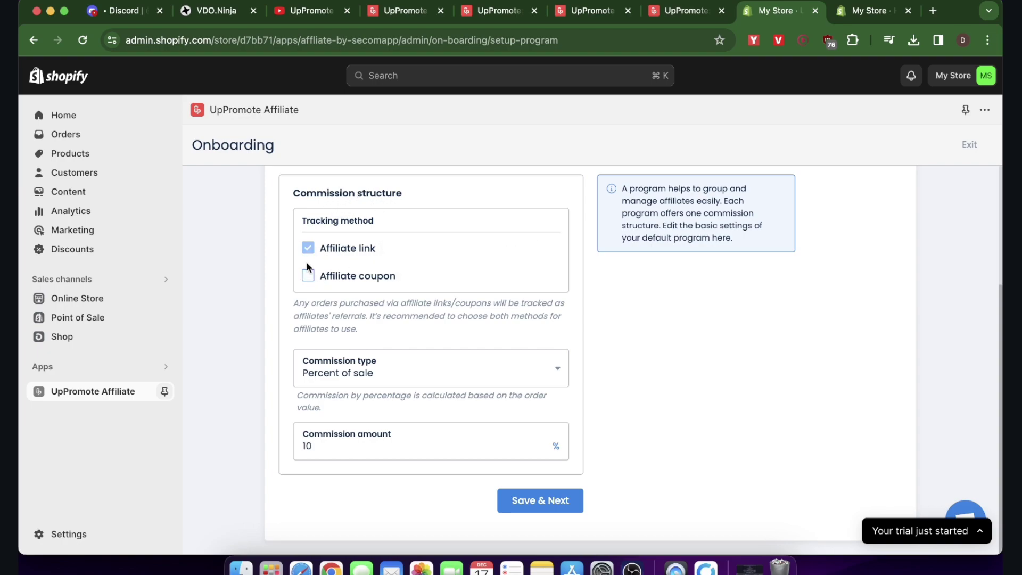
left_click(310, 277)
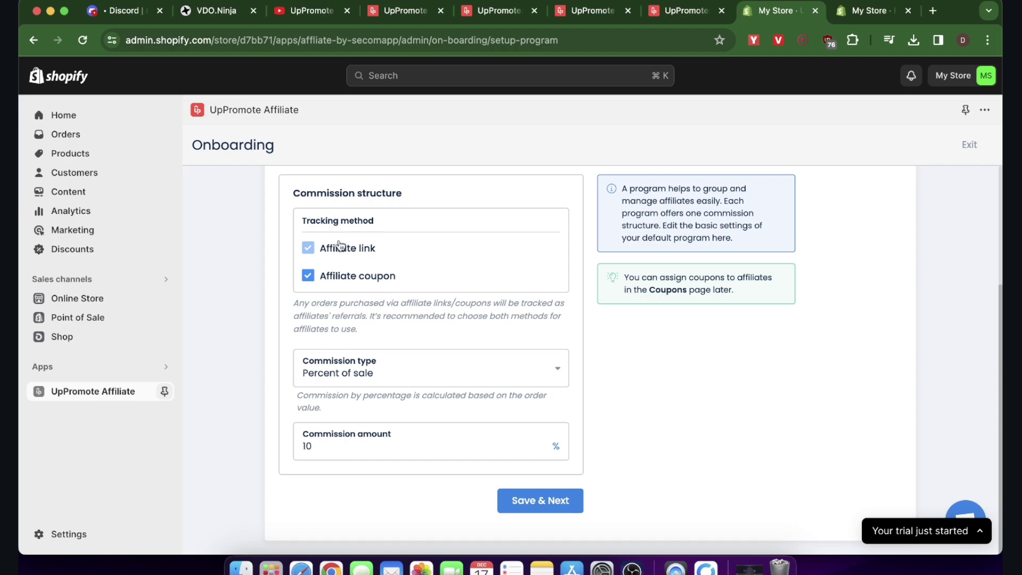
left_click(309, 274)
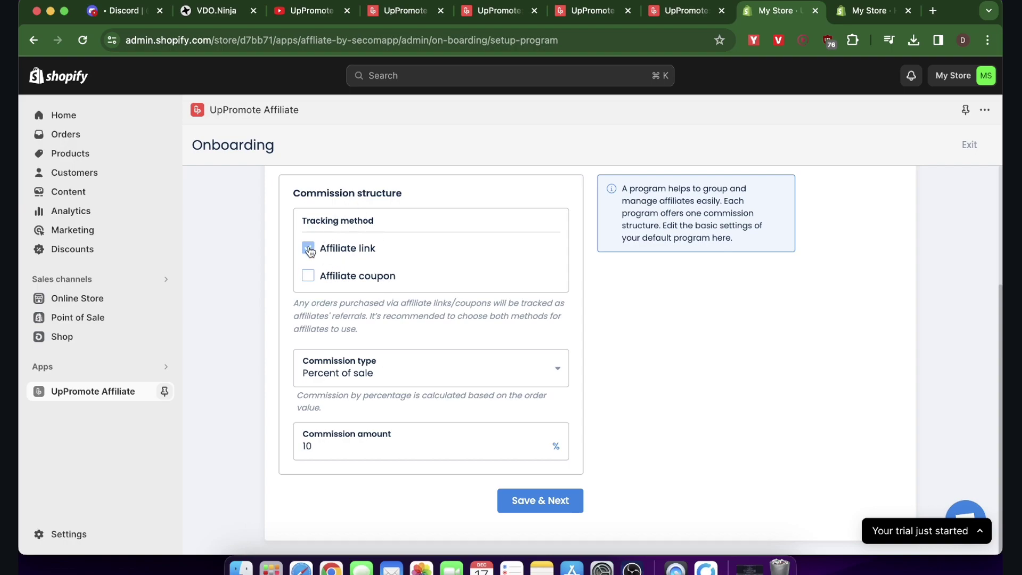
mouse_move(349, 249)
Compare commission types Flat rate per item and Flat rate per order, returning to Percent of sale.
left_click(339, 377)
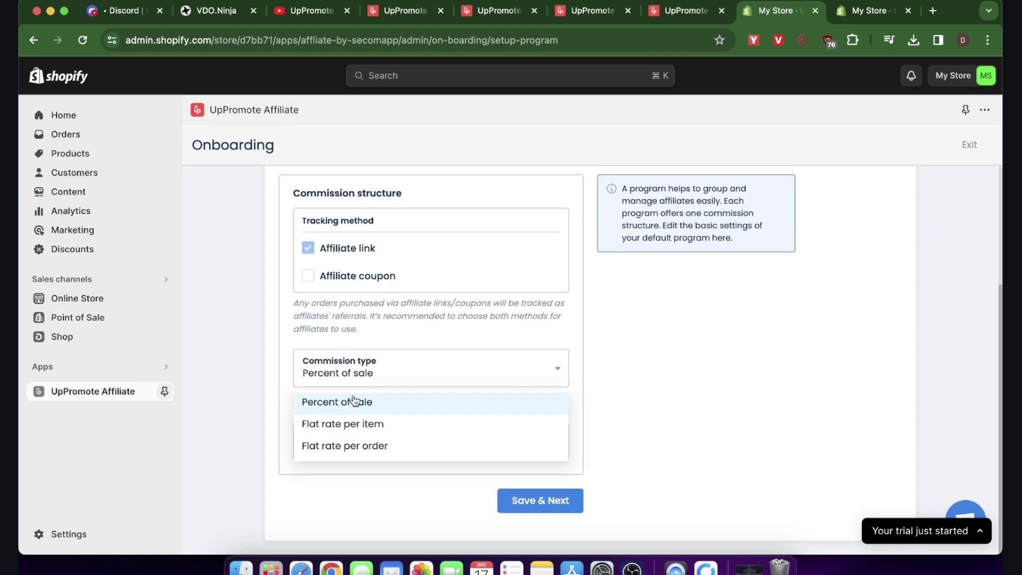
left_click(293, 365)
left_click(353, 378)
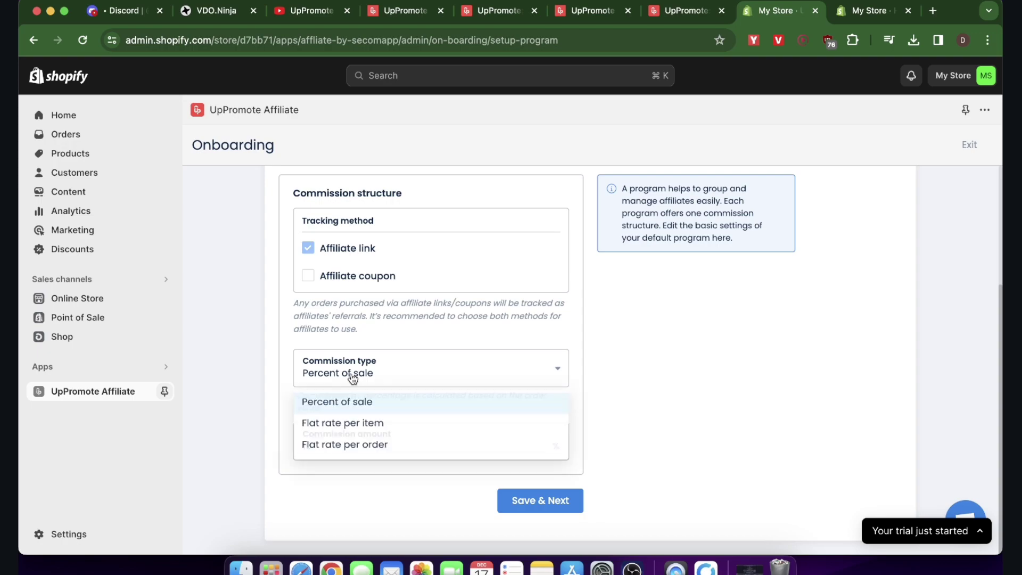
left_click(356, 425)
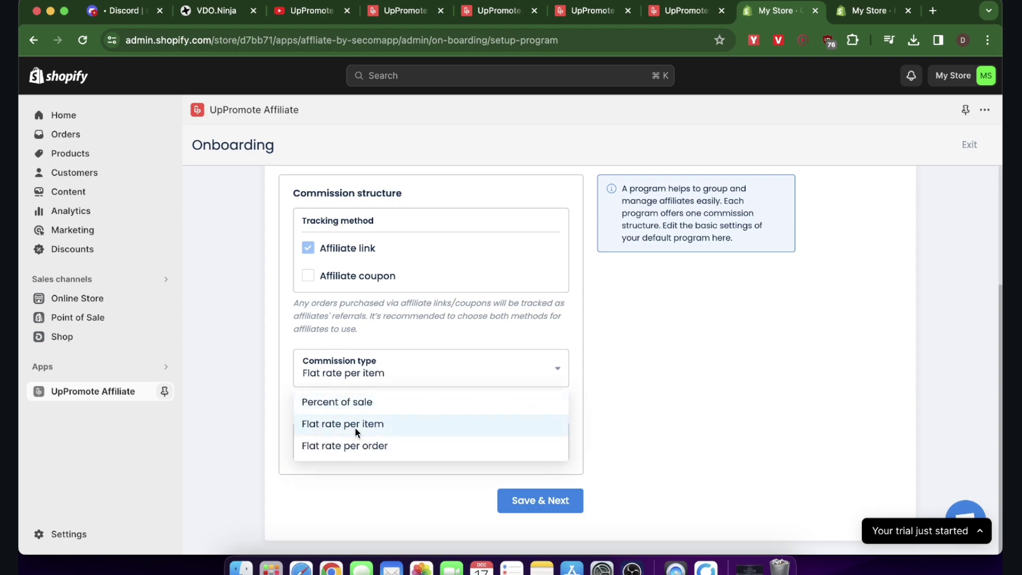
left_click(358, 384)
left_click(344, 452)
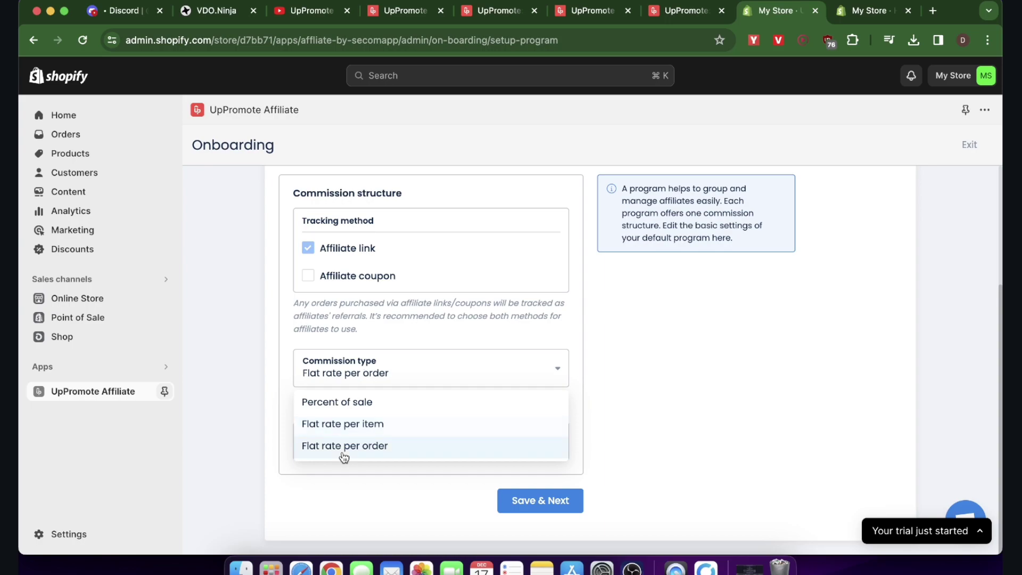
left_click(367, 382)
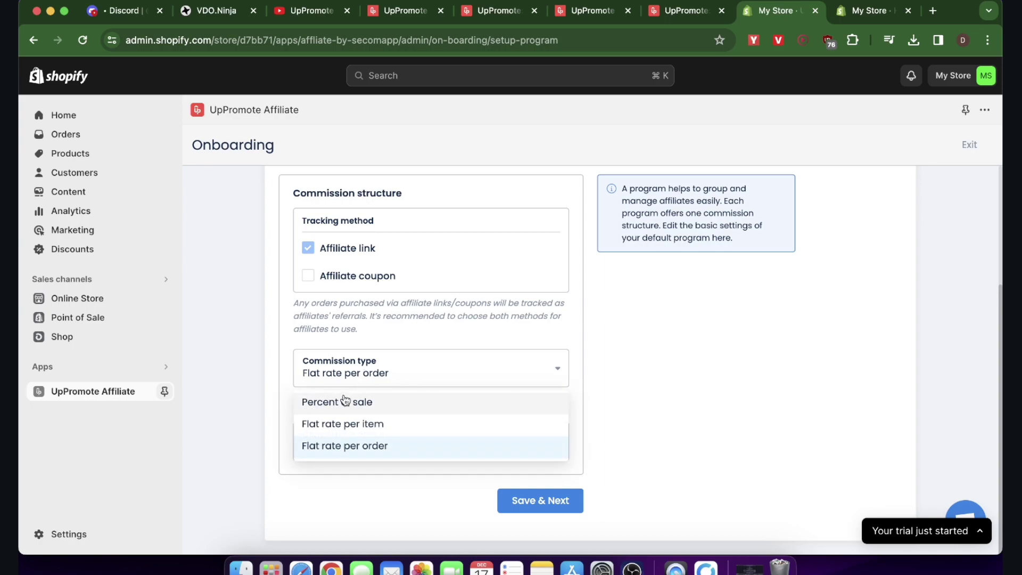
left_click(340, 402)
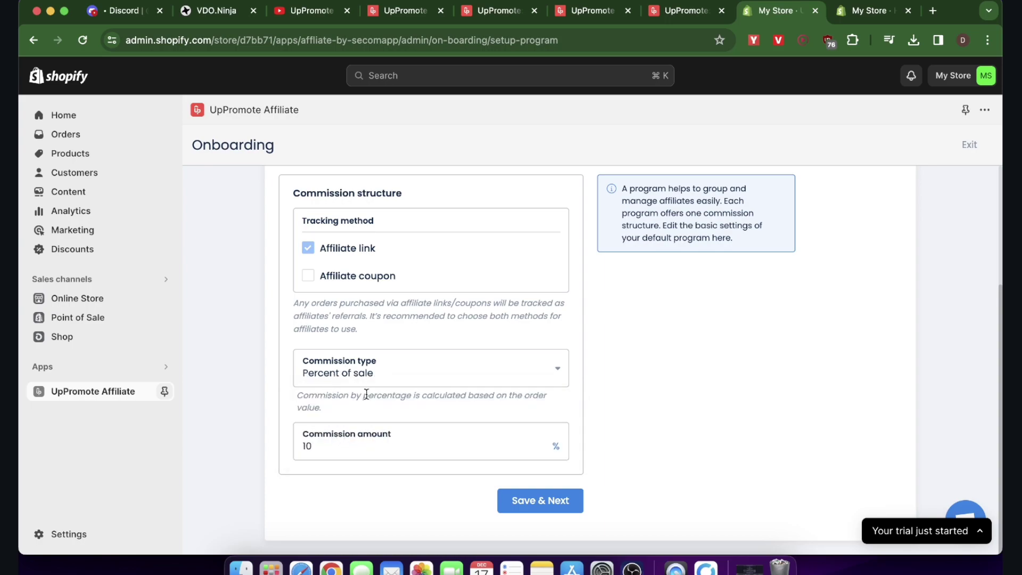
left_click_drag(330, 446, 277, 451)
Settle on Percent of sale with a 10% commission and save the program.
left_click(321, 379)
left_click(335, 375)
left_click(354, 380)
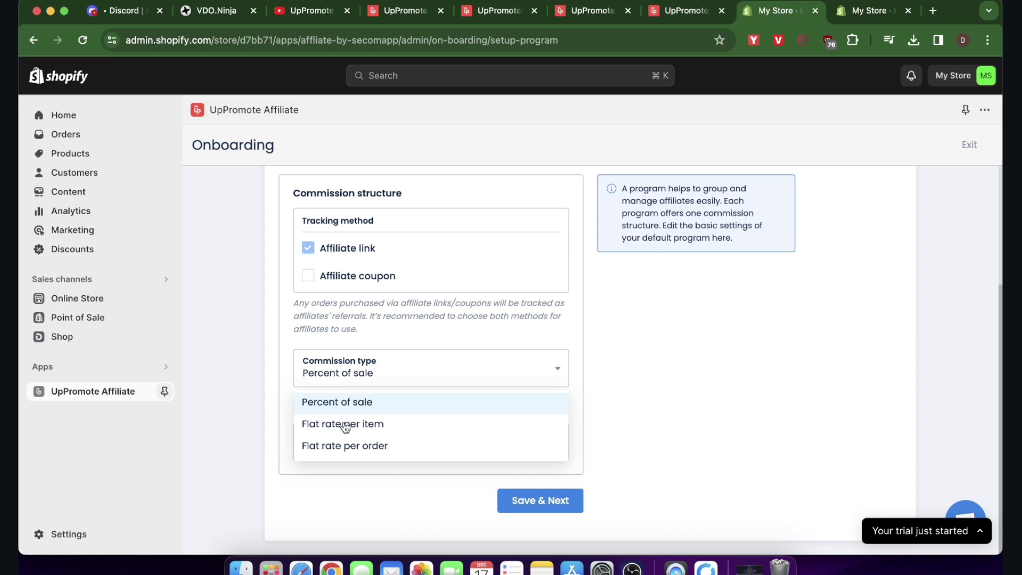
left_click(340, 425)
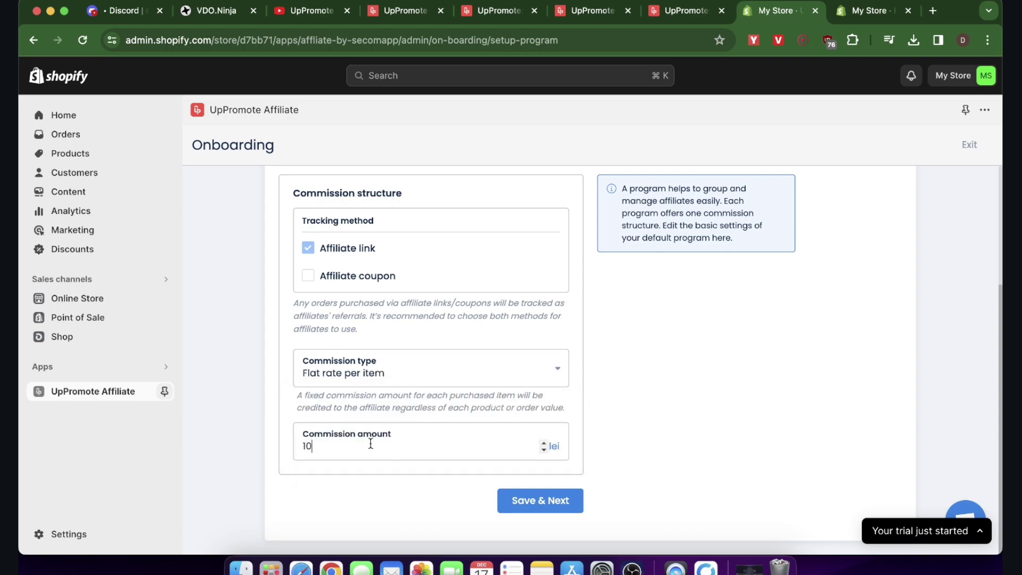
key("BackSpace")
type("5")
left_click(364, 371)
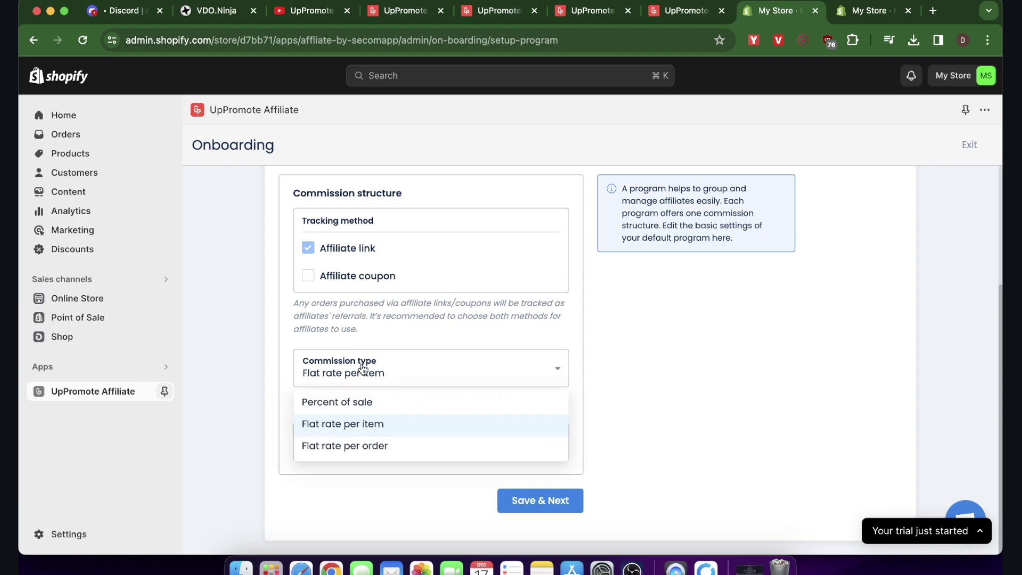
left_click(332, 407)
left_click_drag(349, 447, 276, 446)
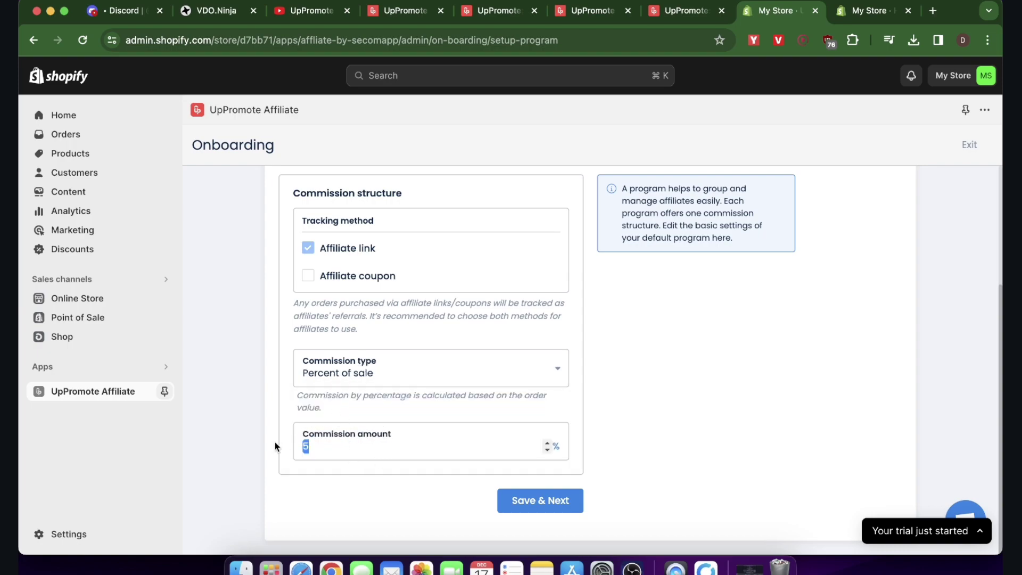
type("10")
left_click(512, 494)
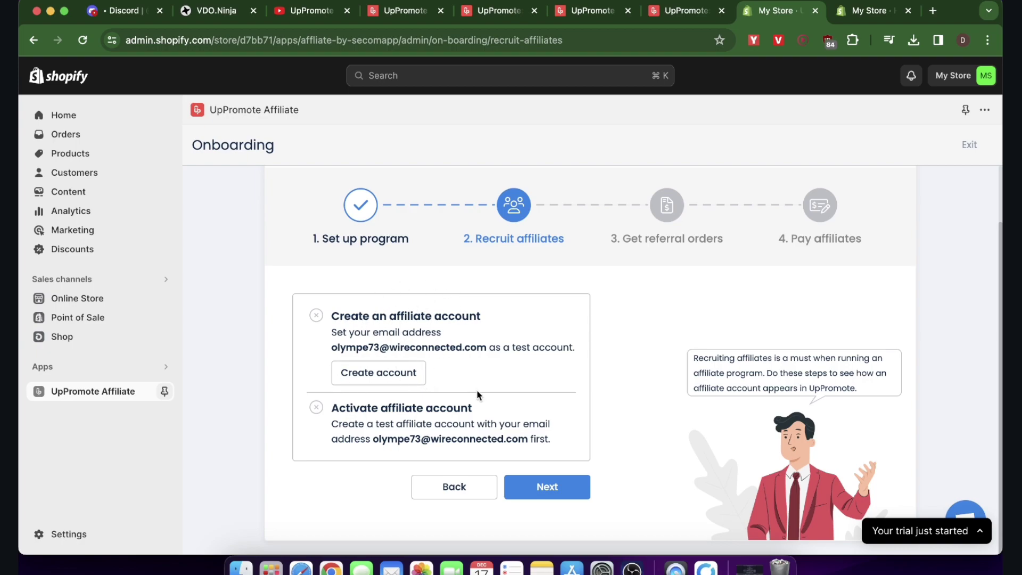
Skip past the Recruit affiliates and Get referral orders steps to Pay affiliates.
left_click(543, 482)
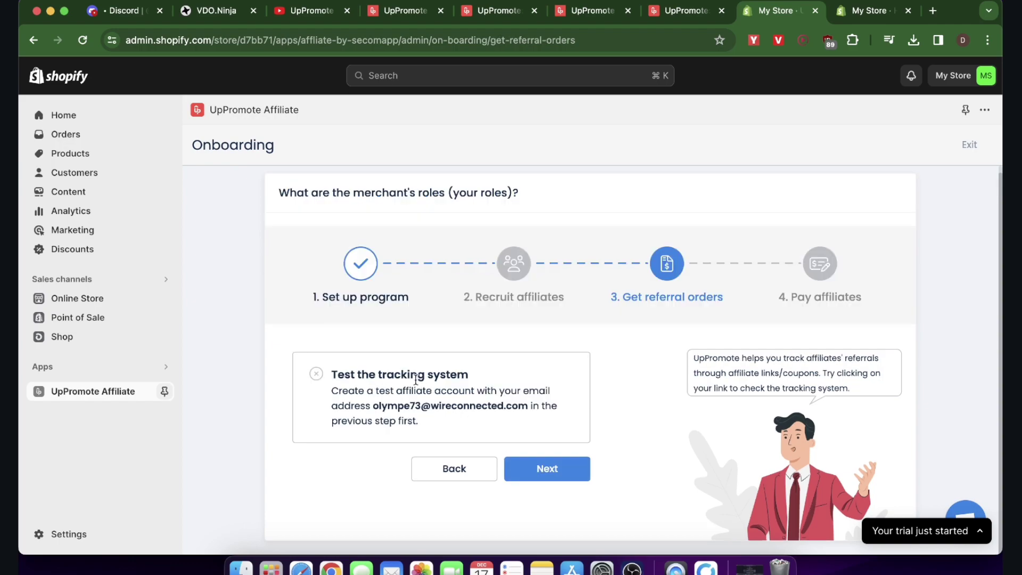
left_click(543, 469)
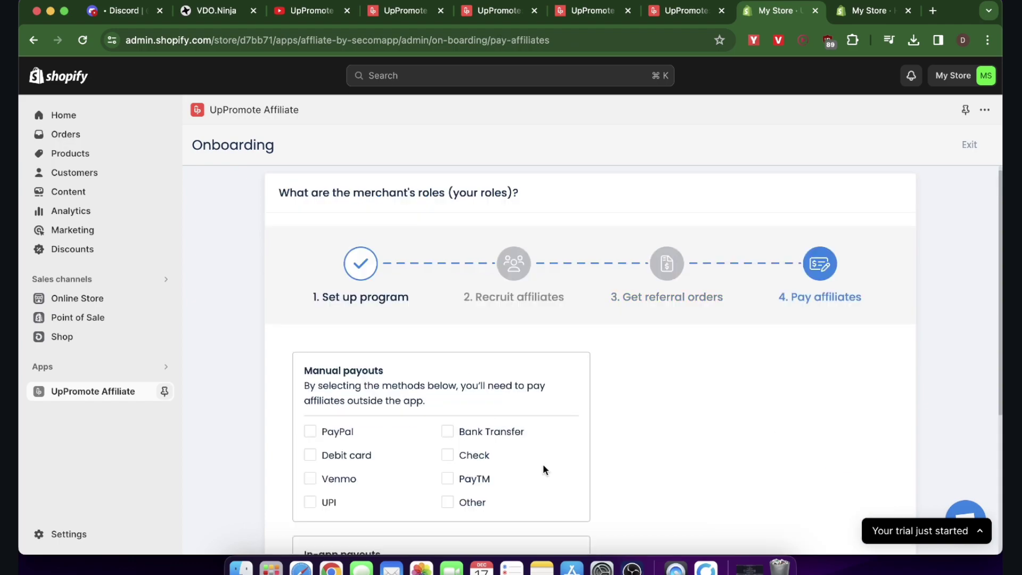
scroll(543, 469, "down", 2)
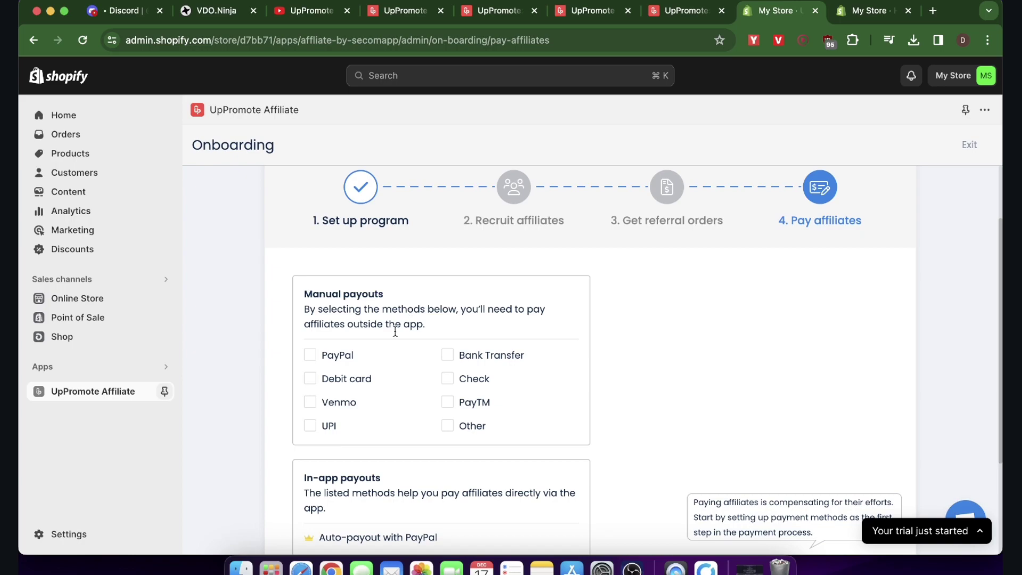
Offer PayPal, Venmo and Bank Transfer as manual payouts and finish onboarding.
left_click(311, 355)
left_click(310, 401)
left_click(447, 354)
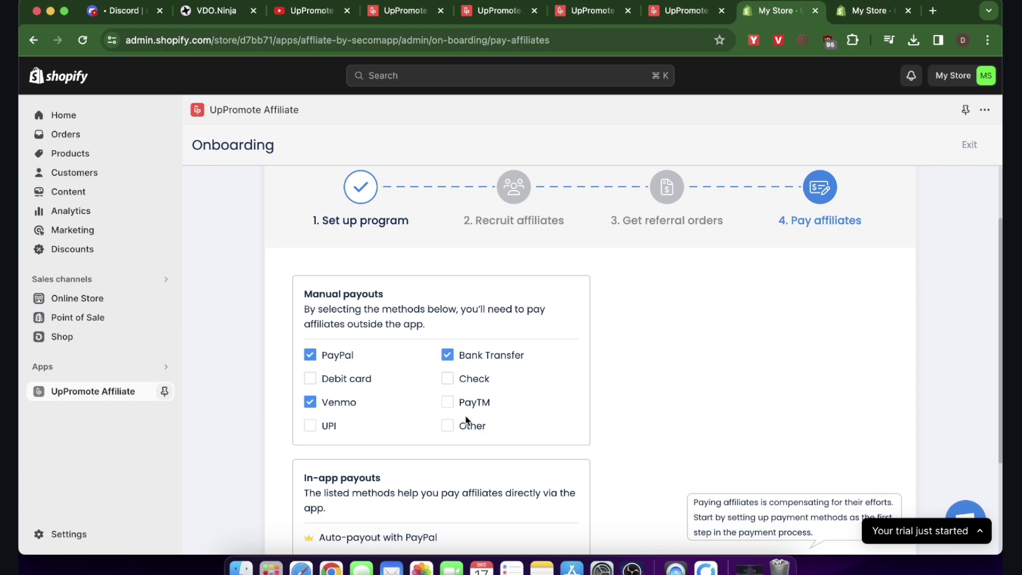
scroll(466, 421, "down", 3)
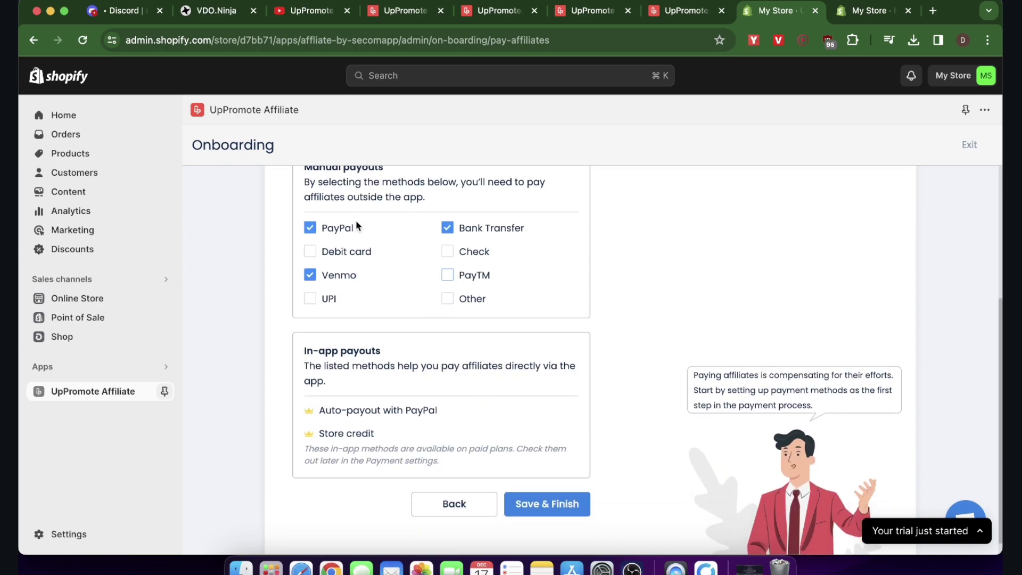
scroll(425, 258, "up", 2)
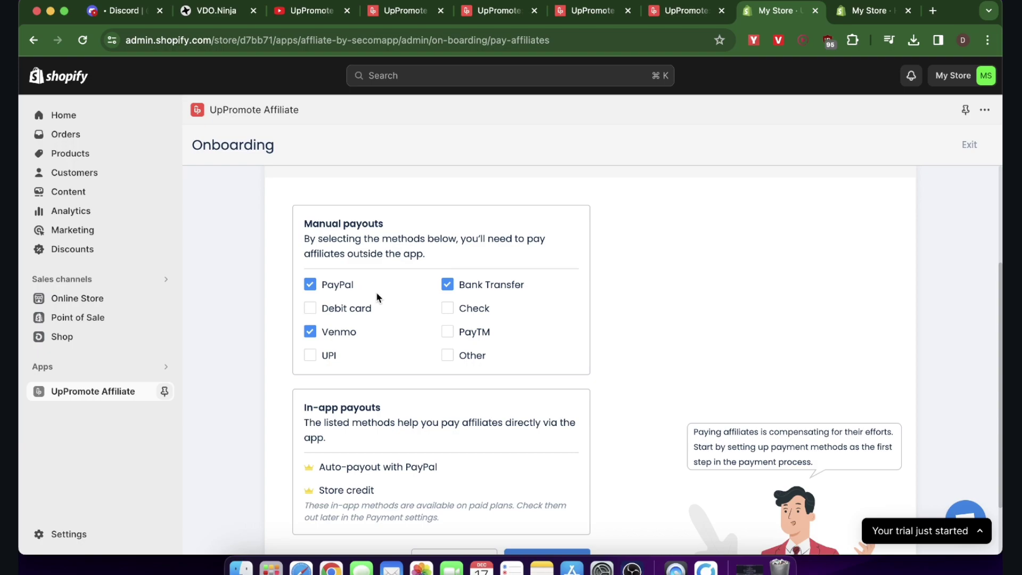
scroll(376, 296, "down", 3)
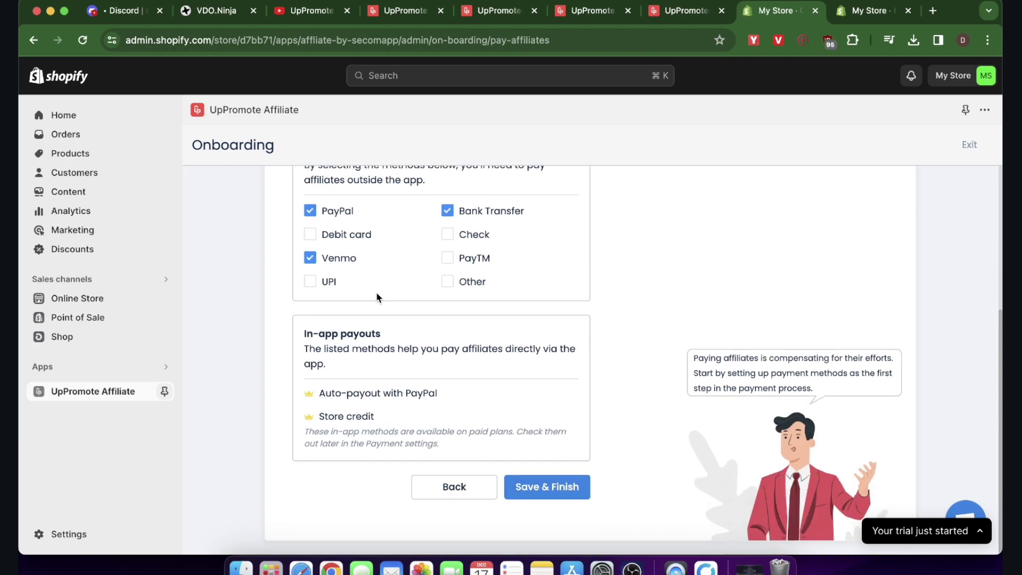
left_click(570, 489)
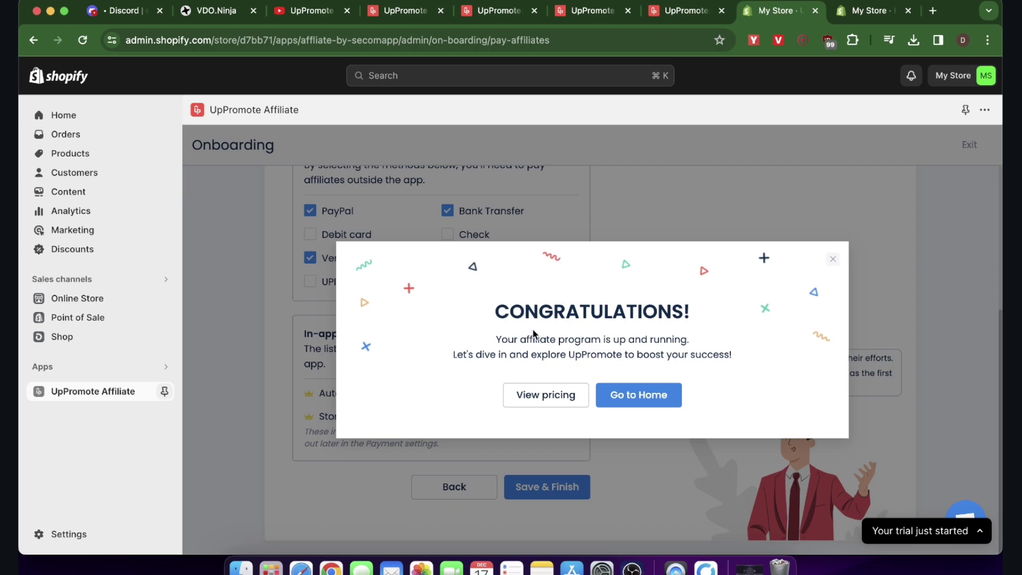
Leave the Congratulations screen for the UpPromote Home dashboard.
triple_click(677, 339)
left_click(687, 335)
left_click(645, 397)
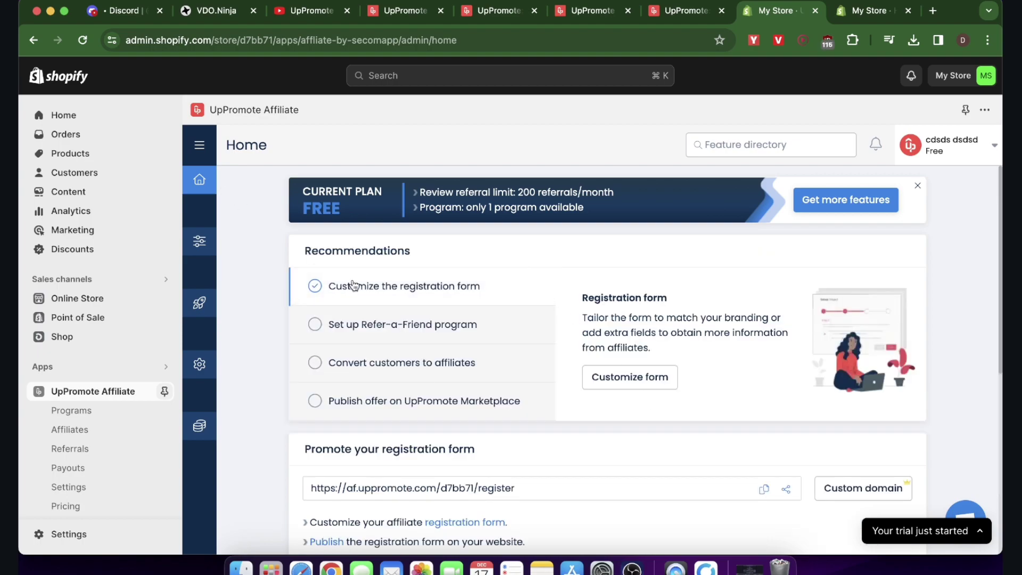
scroll(354, 282, "down", 5)
scroll(356, 285, "down", 2)
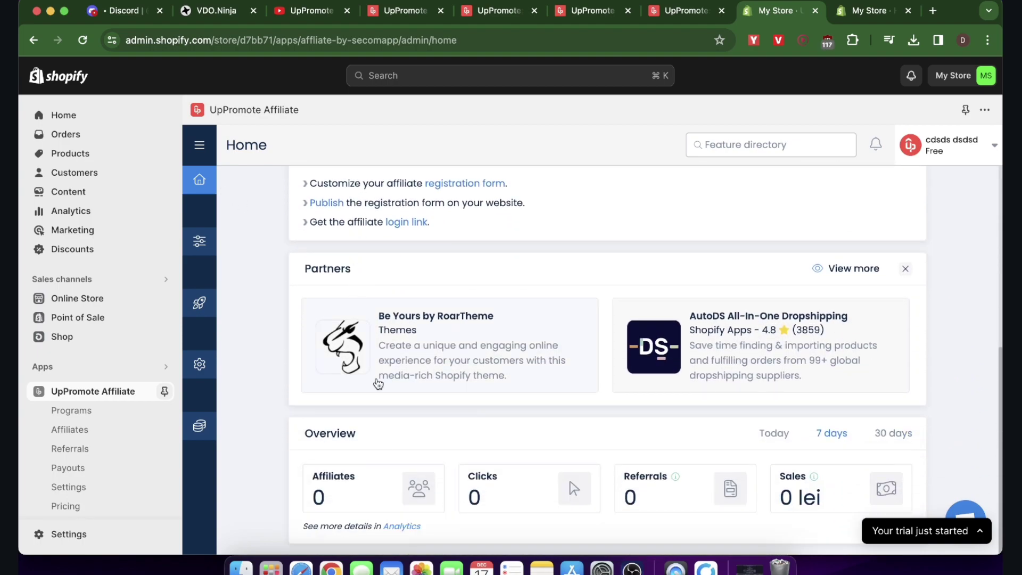
Check the Affiliates list from the overview card and return to the top of Home.
left_click(334, 469)
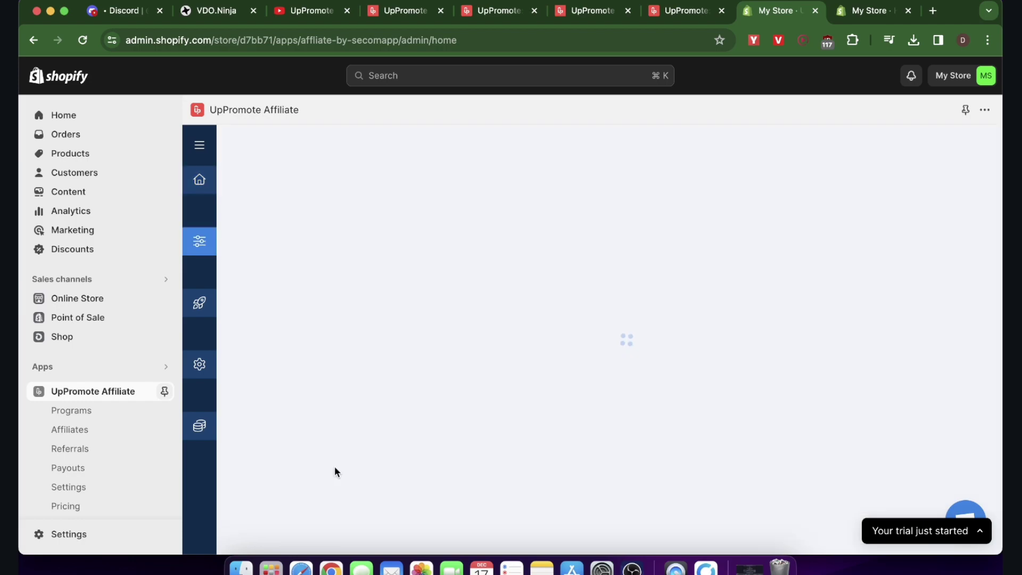
left_click(239, 145)
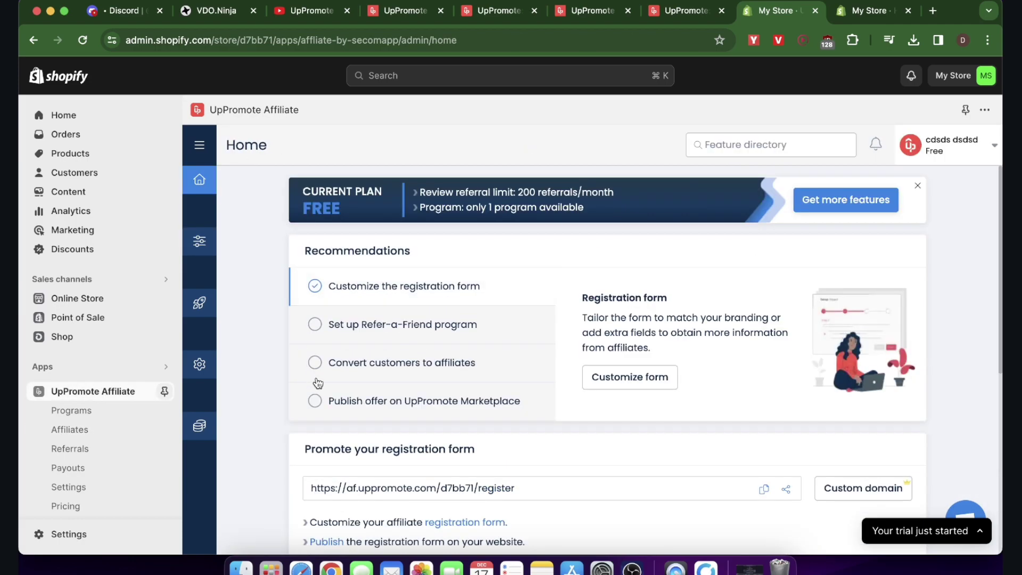
scroll(325, 385, "down", 6)
left_click(360, 488)
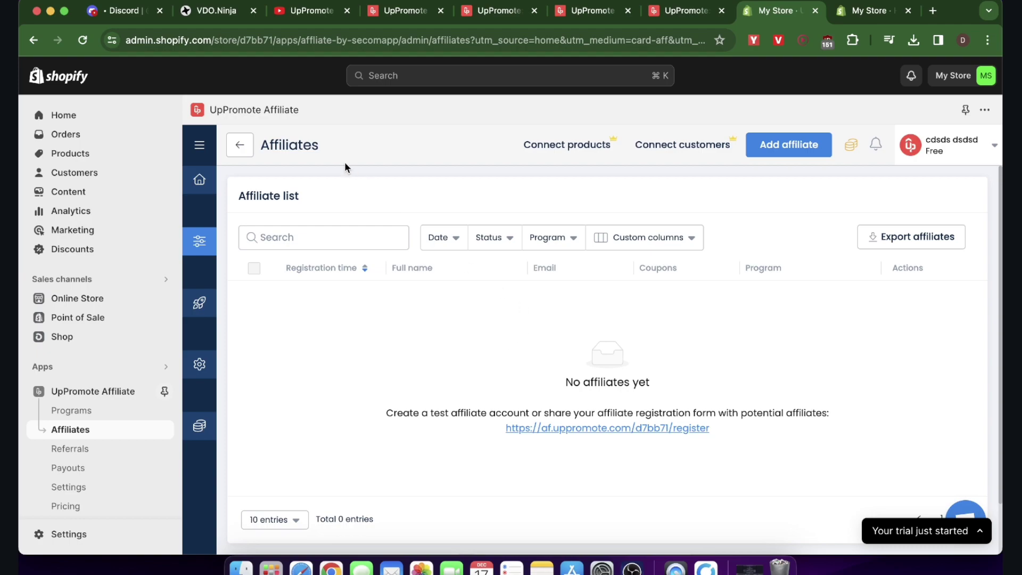
left_click(242, 152)
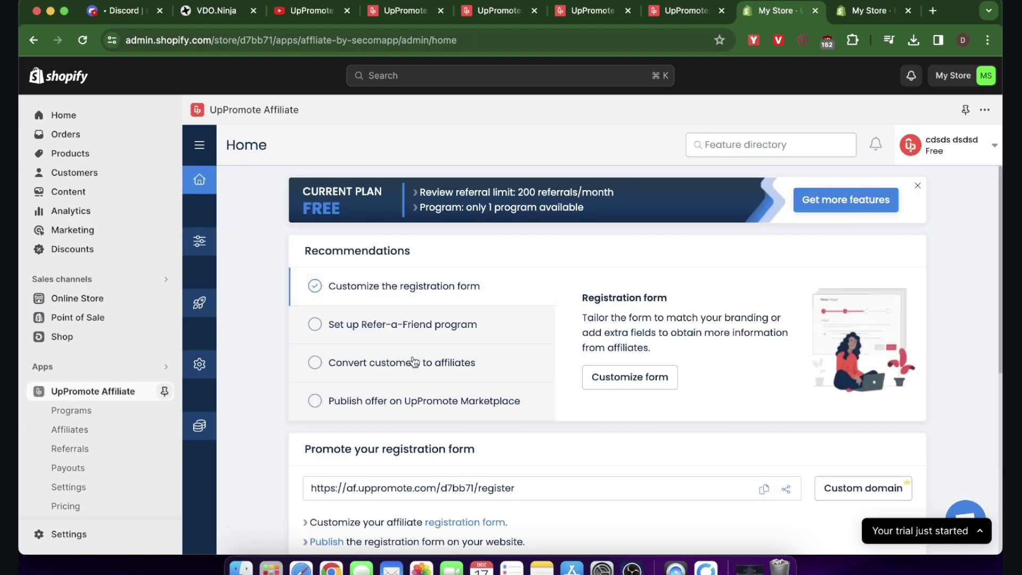
scroll(412, 356, "down", 6)
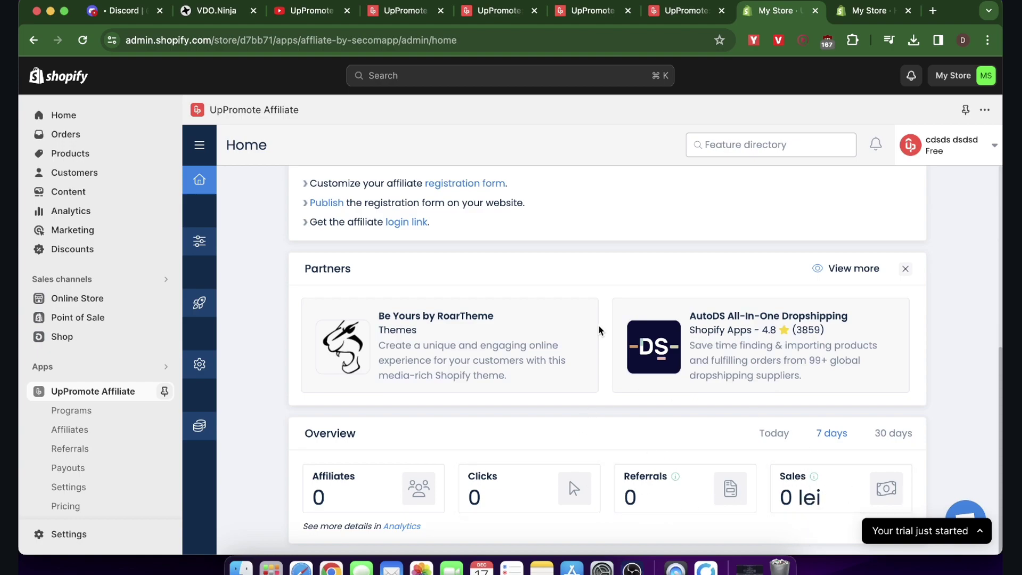
scroll(599, 330, "up", 6)
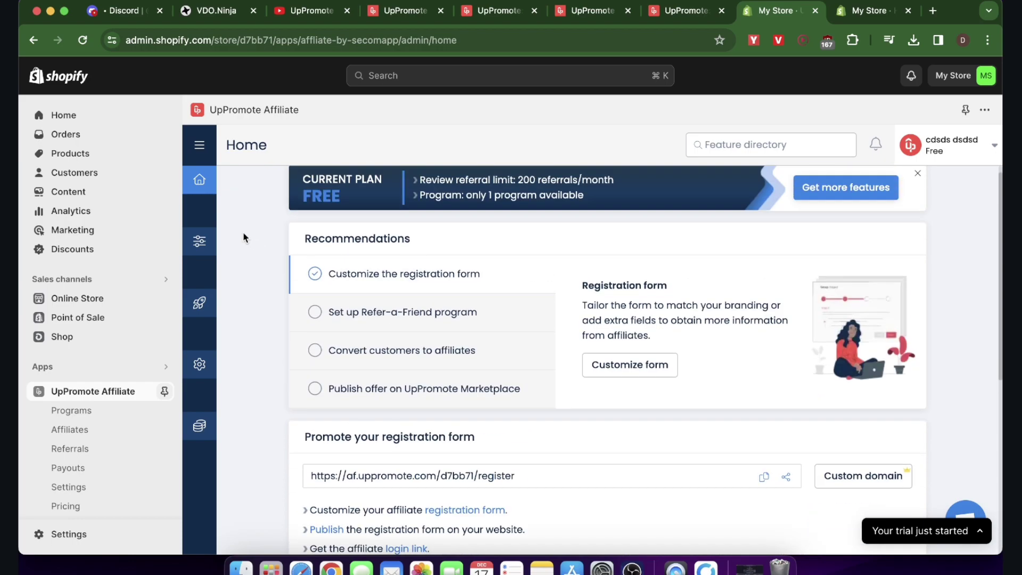
View the Programs page, then the Affiliates list, from the Management menu.
mouse_move(199, 255)
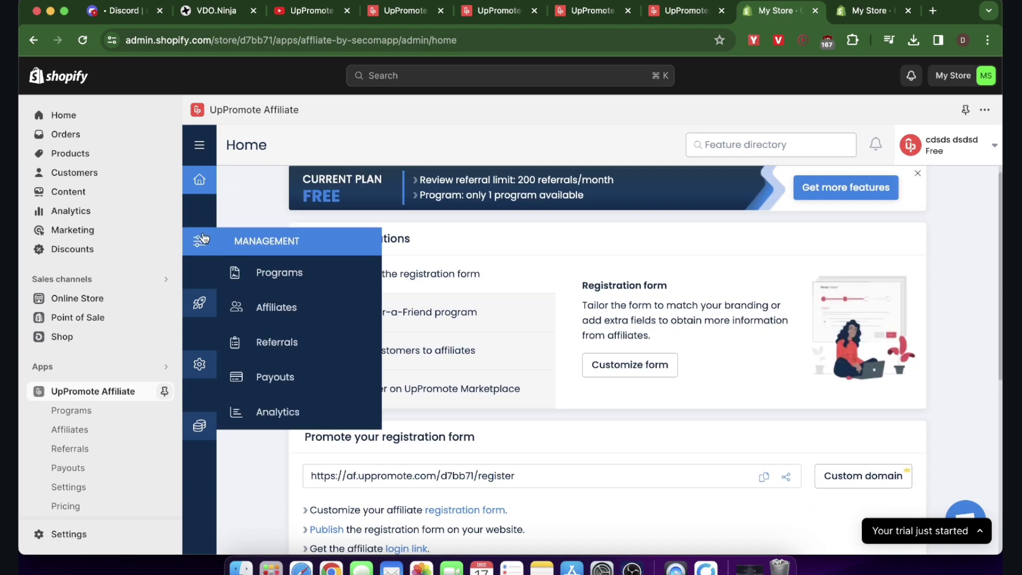
left_click(273, 271)
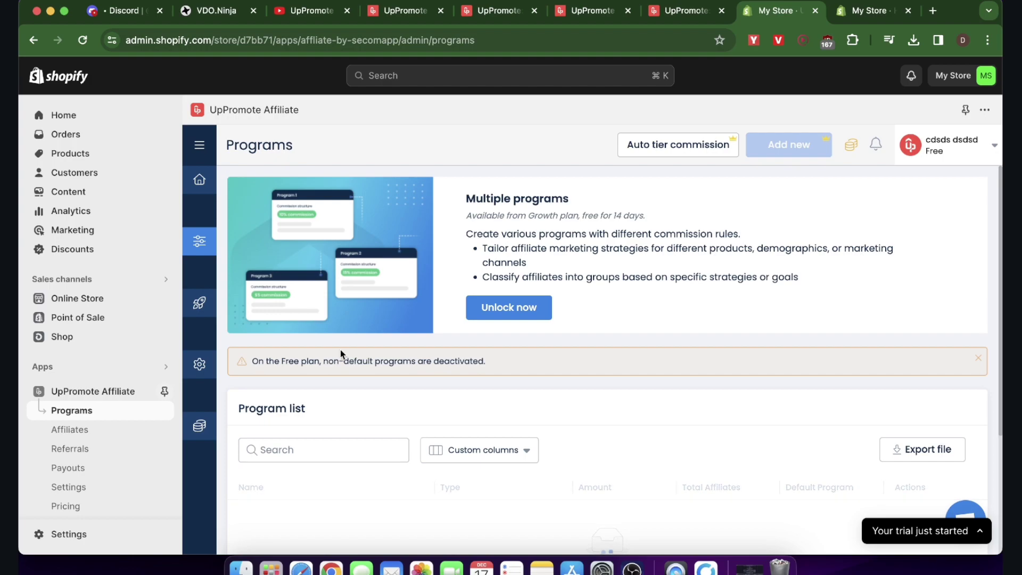
scroll(340, 349, "down", 2)
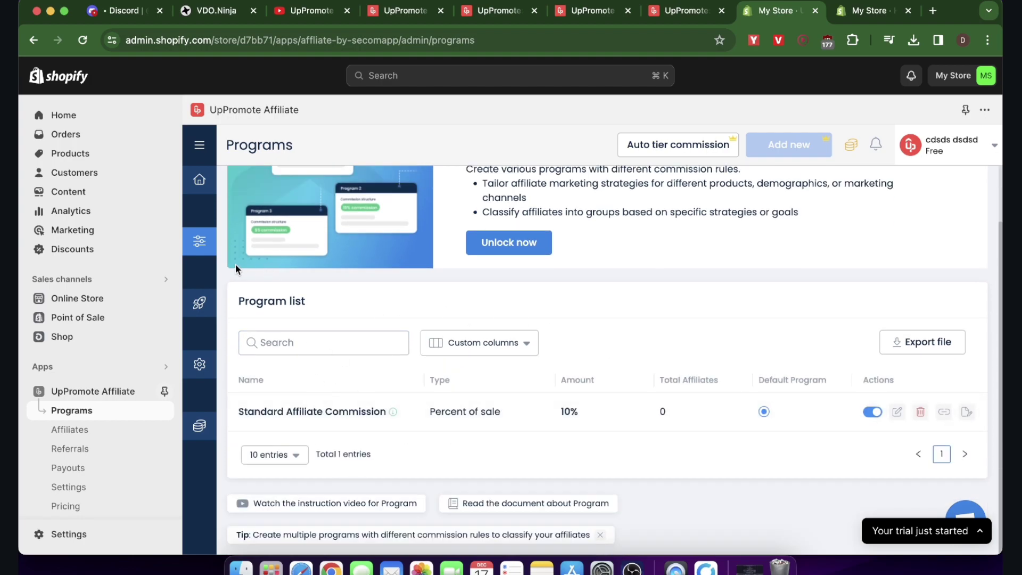
mouse_move(793, 140)
mouse_move(199, 241)
left_click(276, 304)
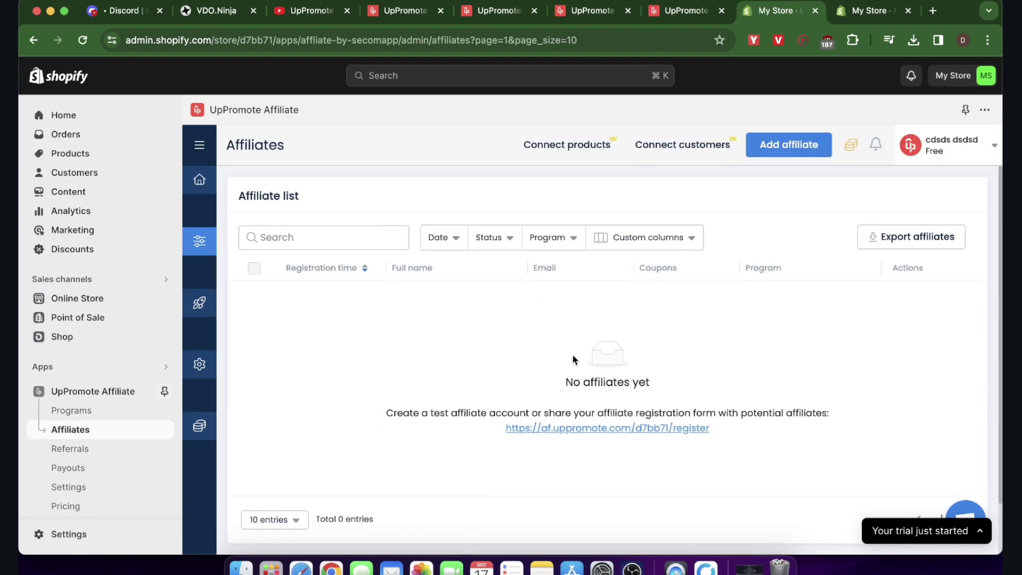
View Referrals, then Payouts, dismissing the PayPal auto-payment popup.
mouse_move(204, 247)
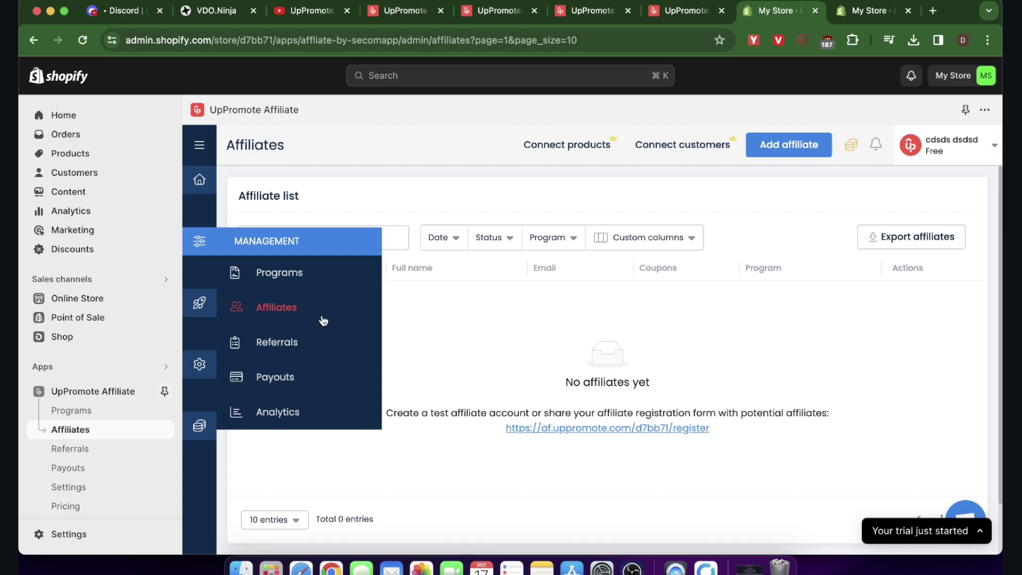
left_click(302, 338)
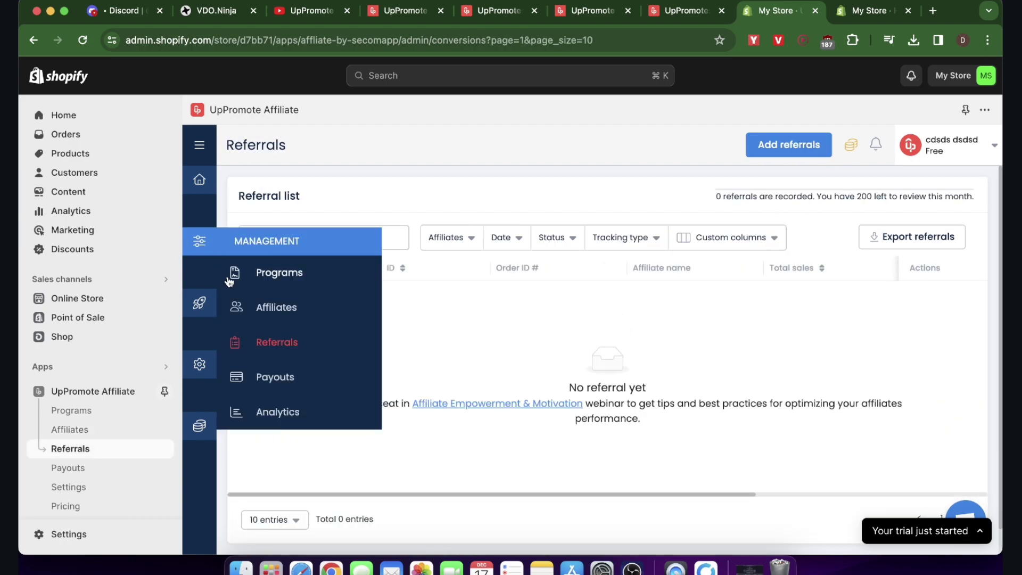
left_click(237, 376)
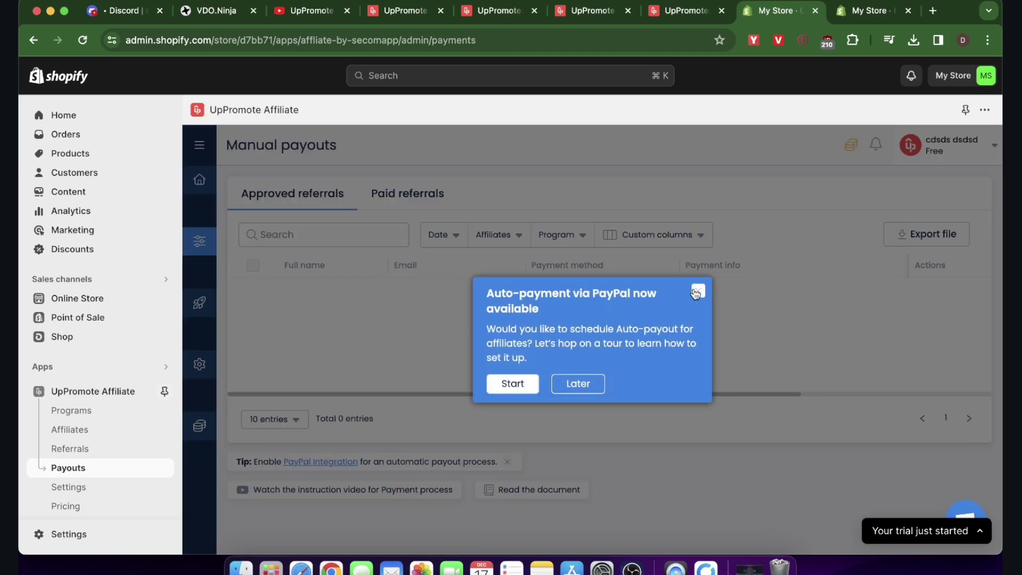
left_click(697, 292)
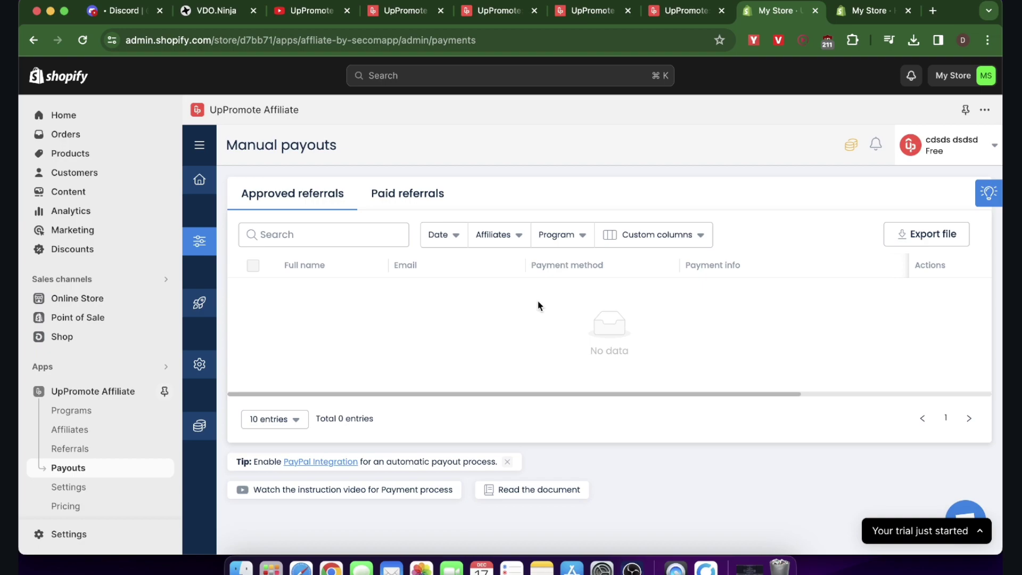
Open Analytics and scroll through the affiliate performance charts.
mouse_move(222, 258)
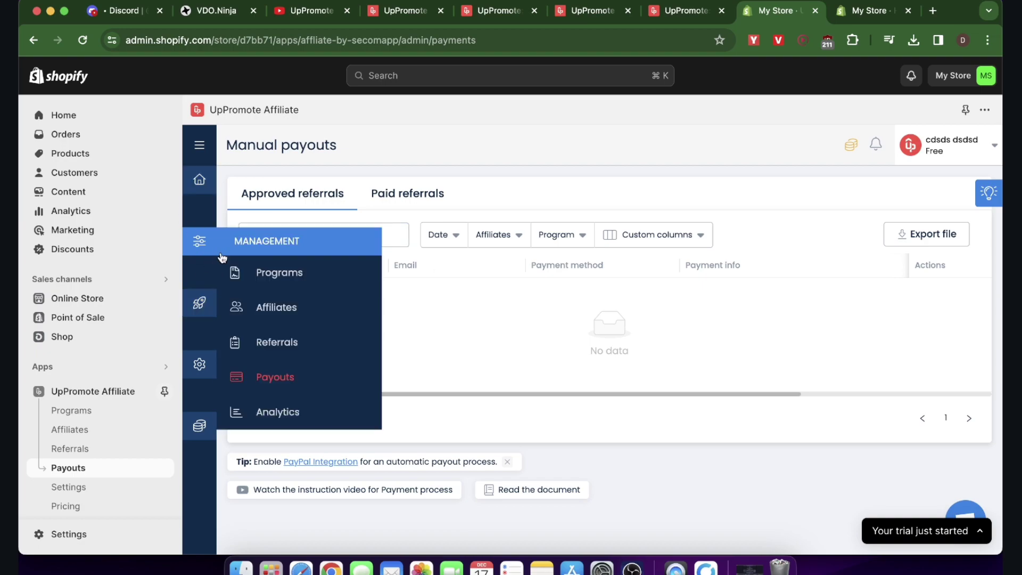
left_click(274, 410)
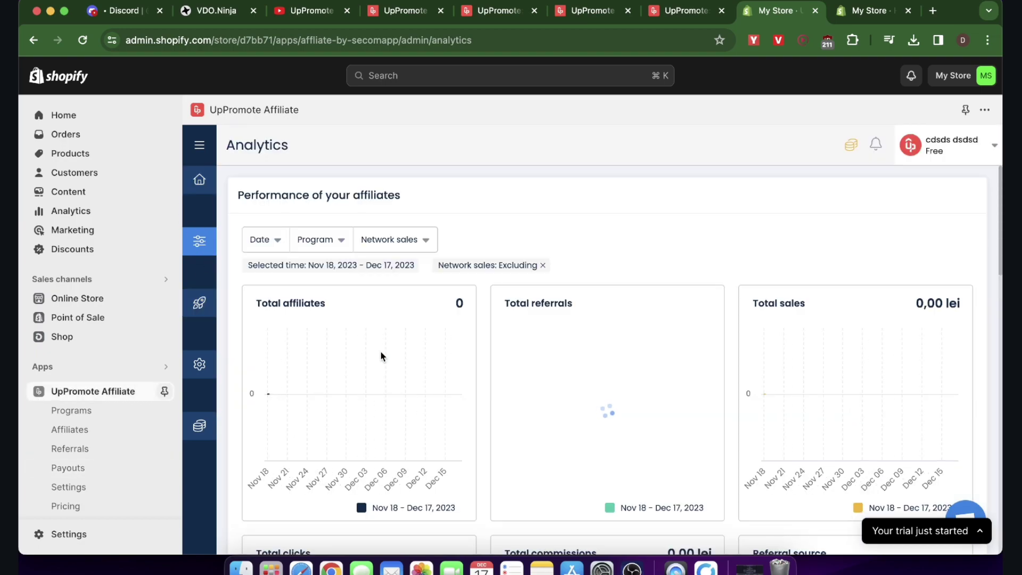
scroll(381, 355, "down", 3)
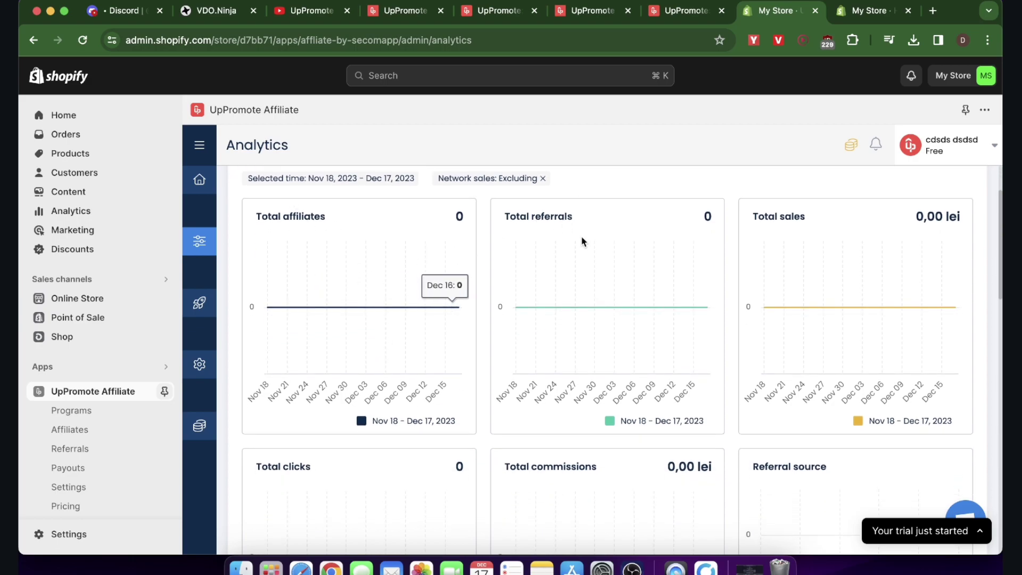
scroll(850, 302, "down", 5)
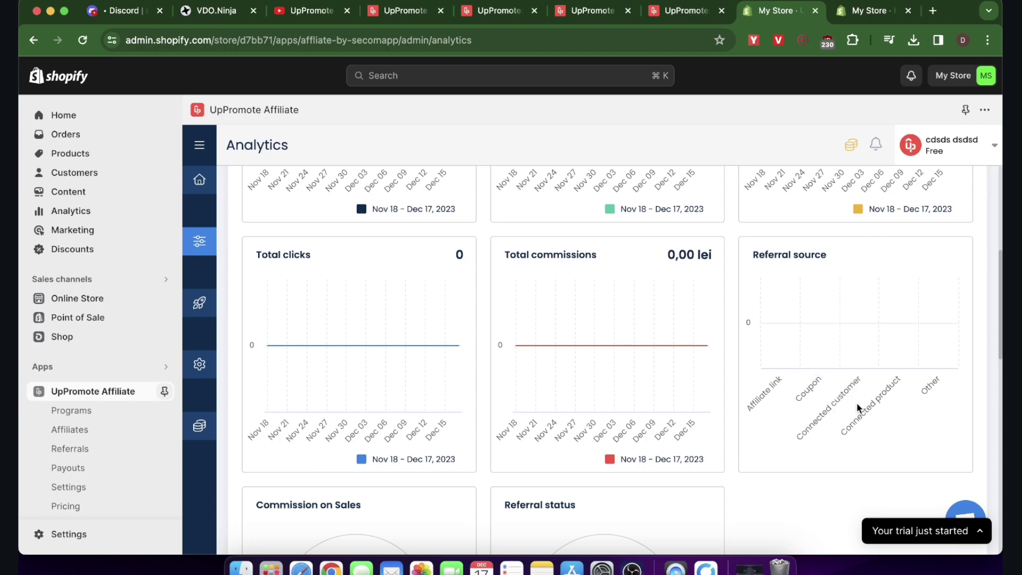
scroll(873, 365, "down", 9)
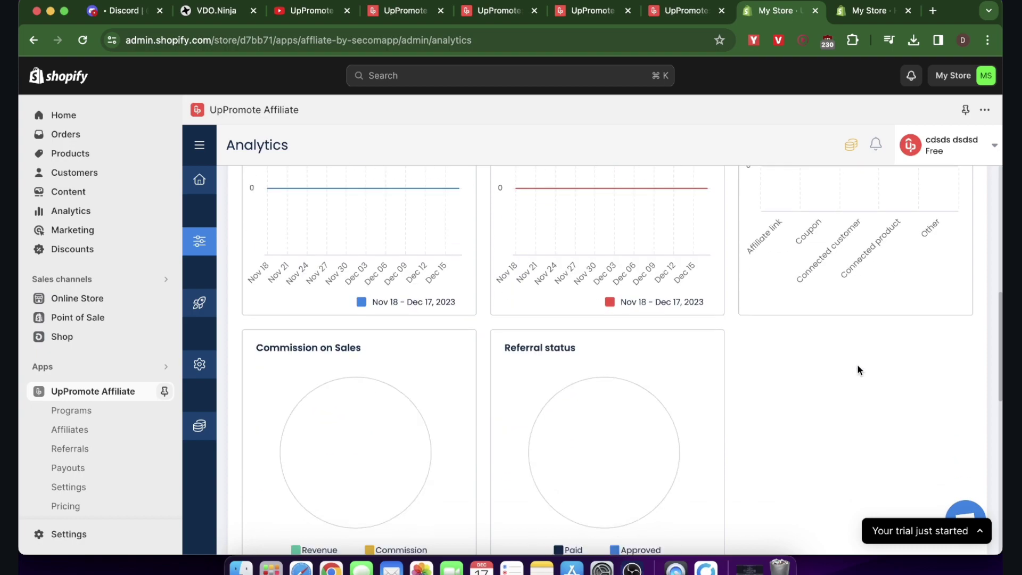
scroll(594, 272, "up", 4)
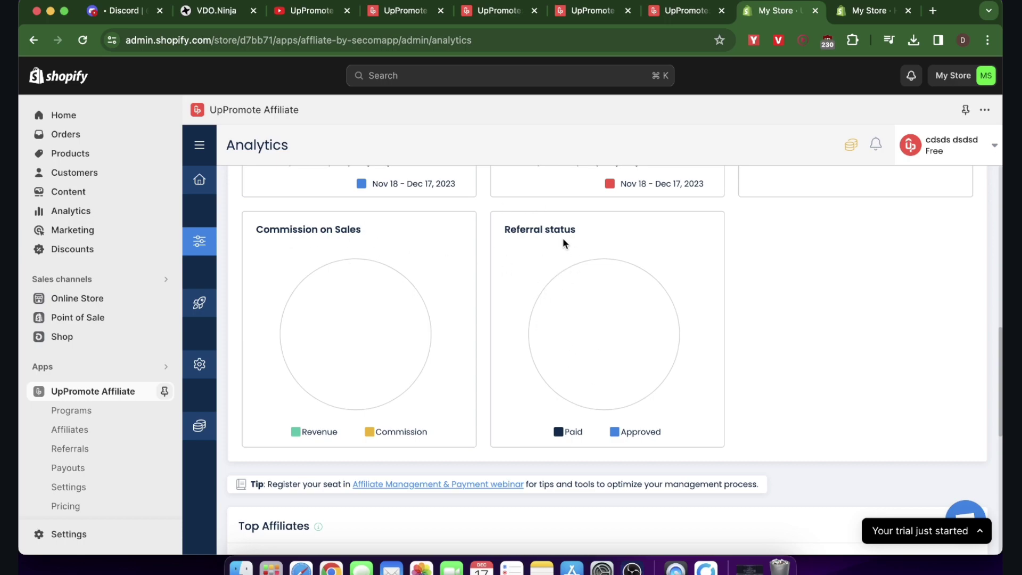
scroll(592, 311, "down", 4)
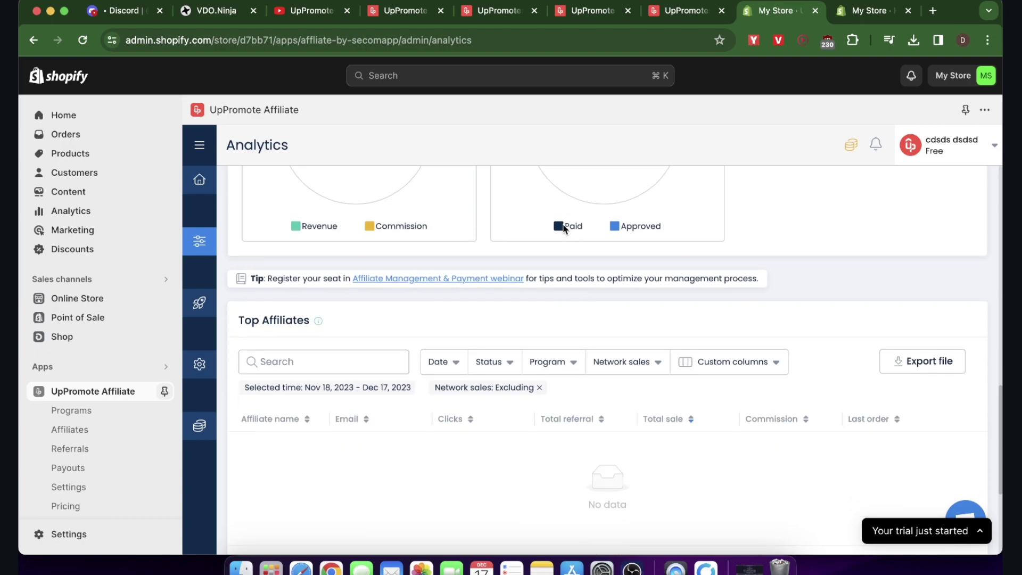
scroll(566, 250, "down", 1)
scroll(566, 250, "up", 8)
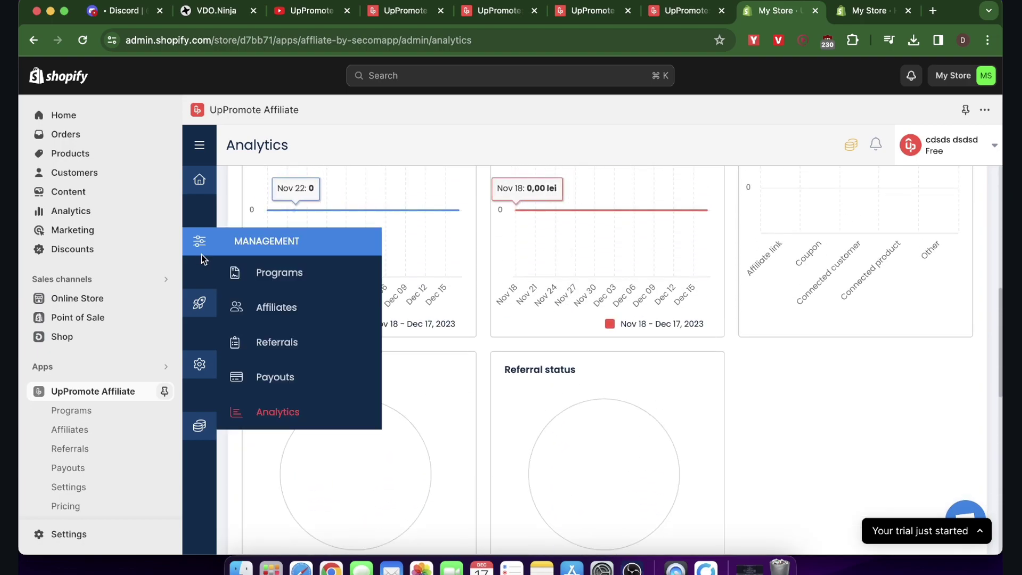
Open Growth > Coupons & Tools > Coupons and attempt Add coupon, triggering the tracking notice.
mouse_move(202, 315)
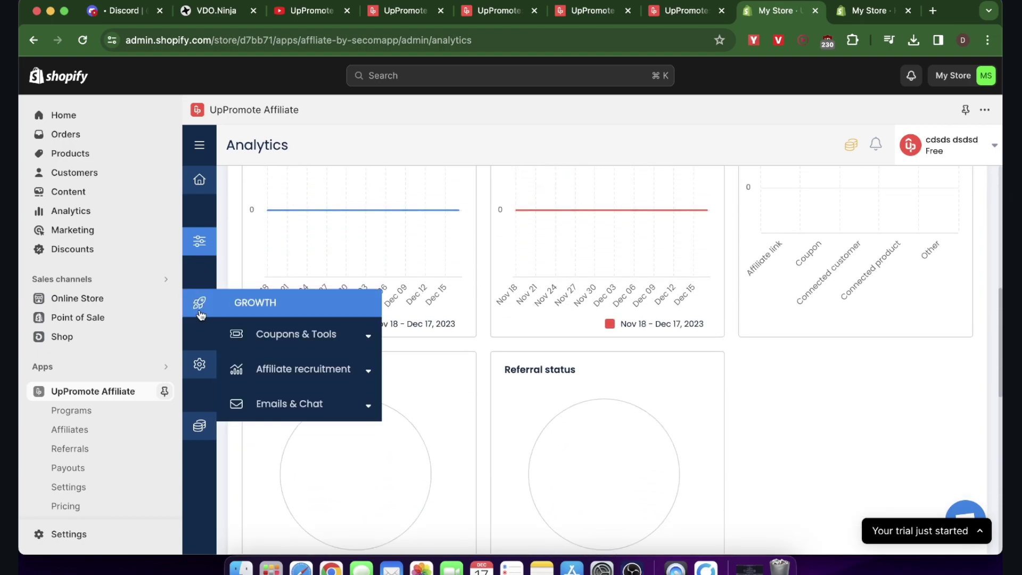
left_click(282, 331)
left_click(283, 368)
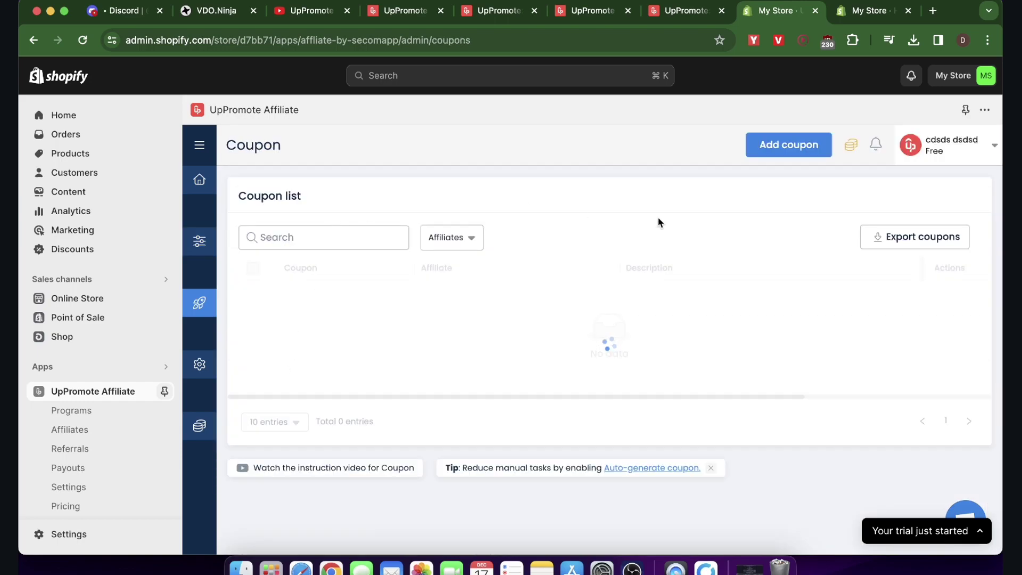
left_click(785, 143)
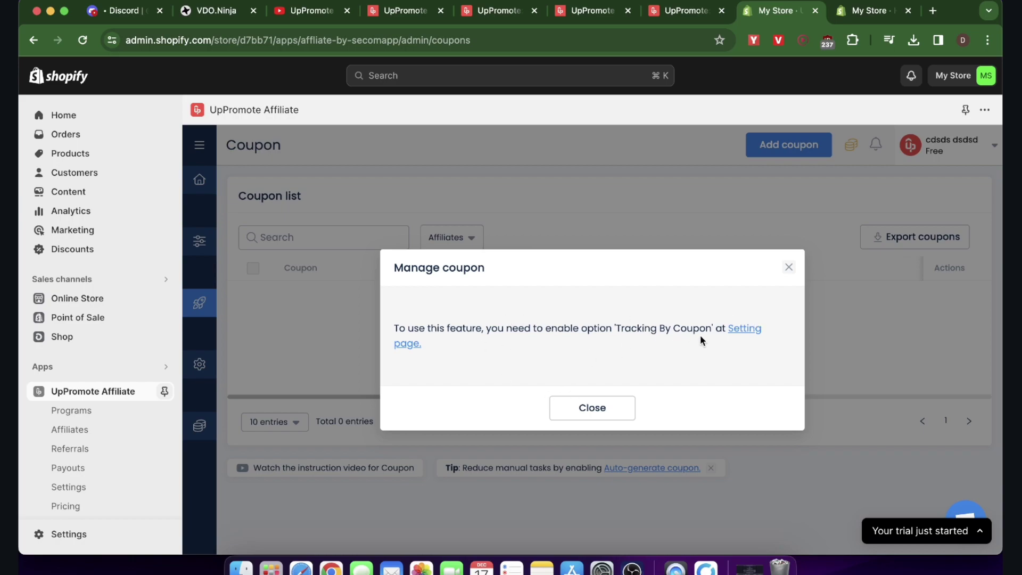
Enable and save Tracking by coupon in Settings, then reopen the Add coupon form.
left_click(737, 330)
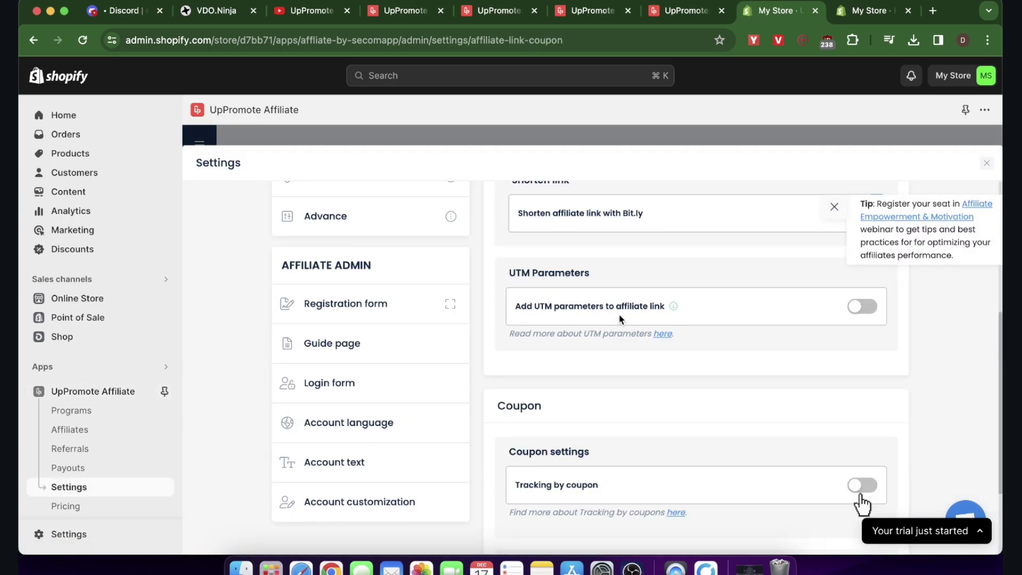
left_click(849, 371)
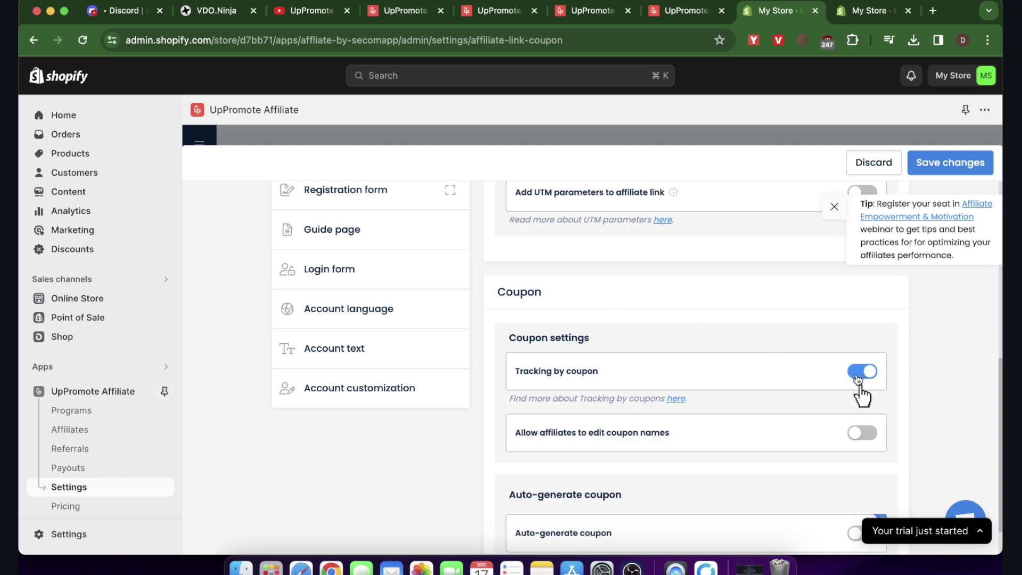
left_click(952, 163)
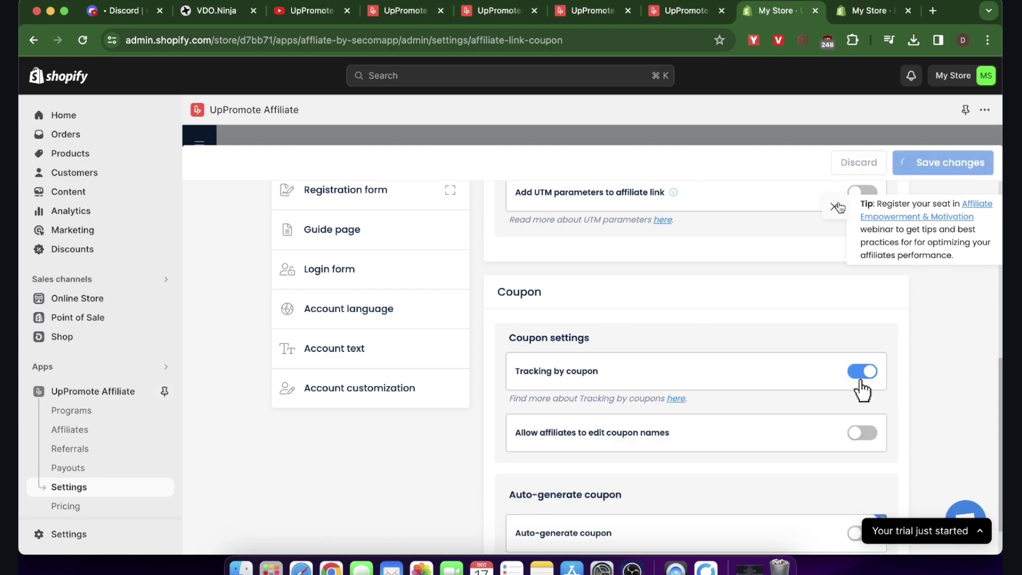
left_click(985, 163)
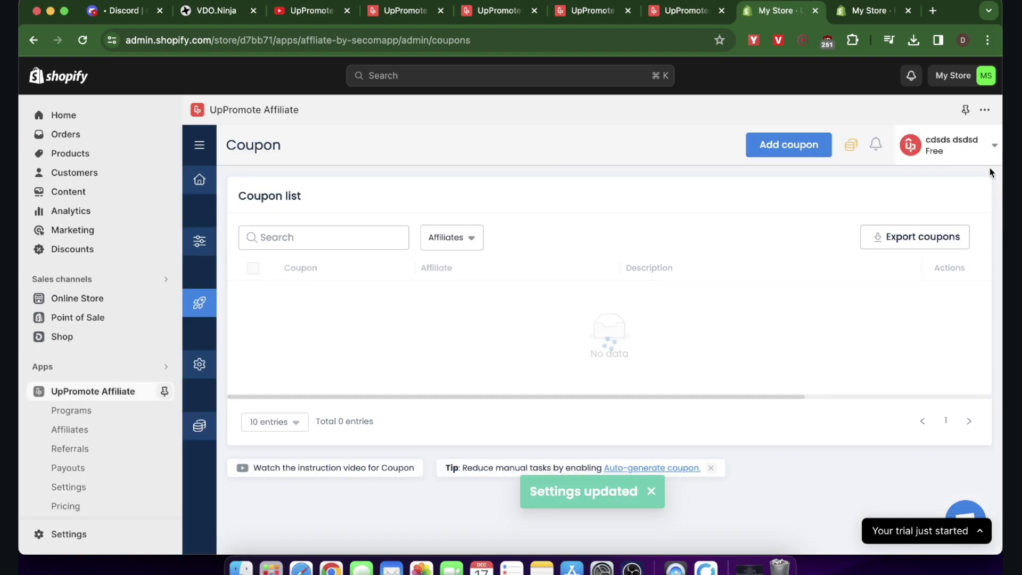
mouse_move(200, 302)
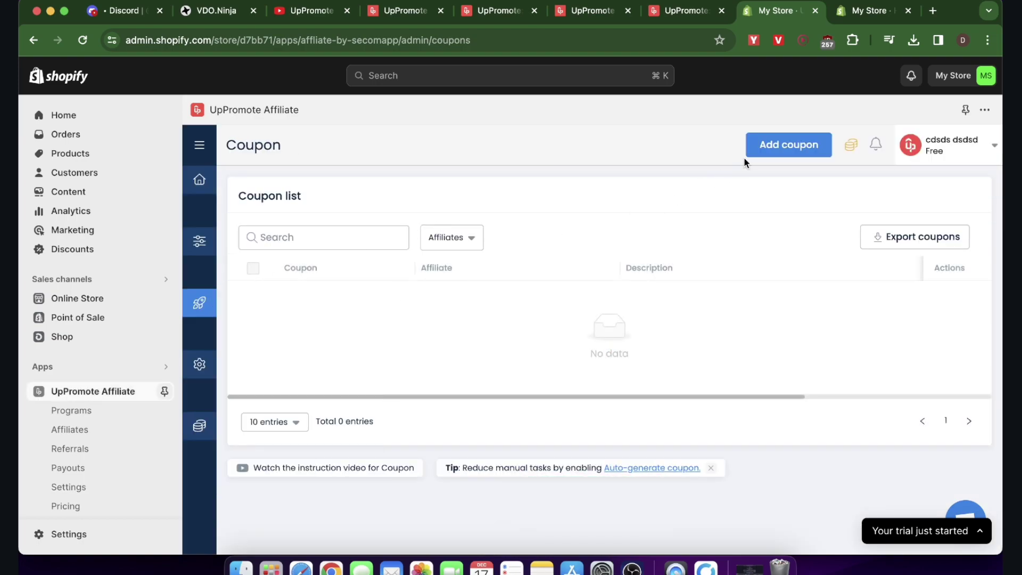
left_click(781, 150)
Enter 50OFF as the new coupon code.
left_click(304, 281)
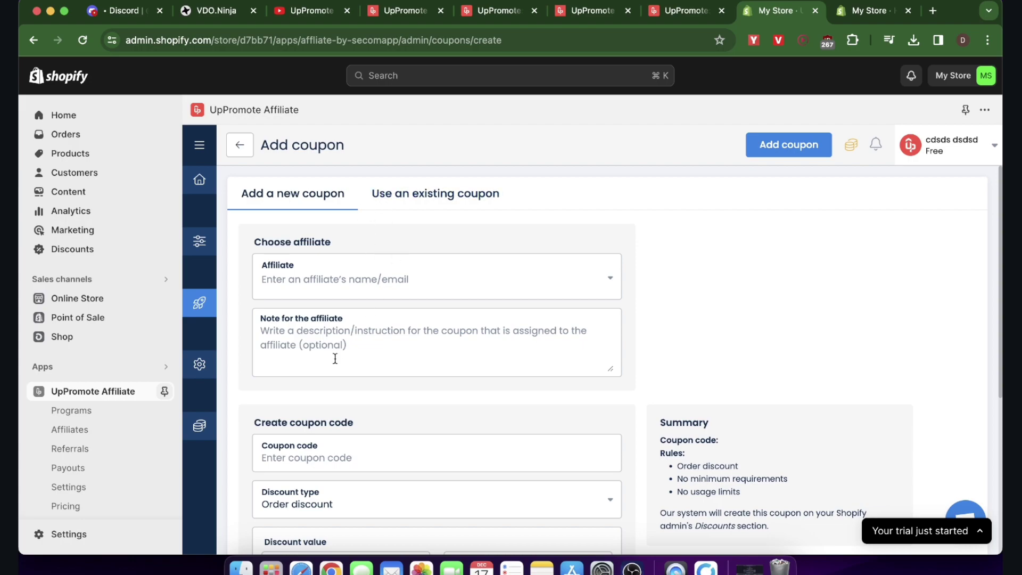
scroll(336, 358, "down", 5)
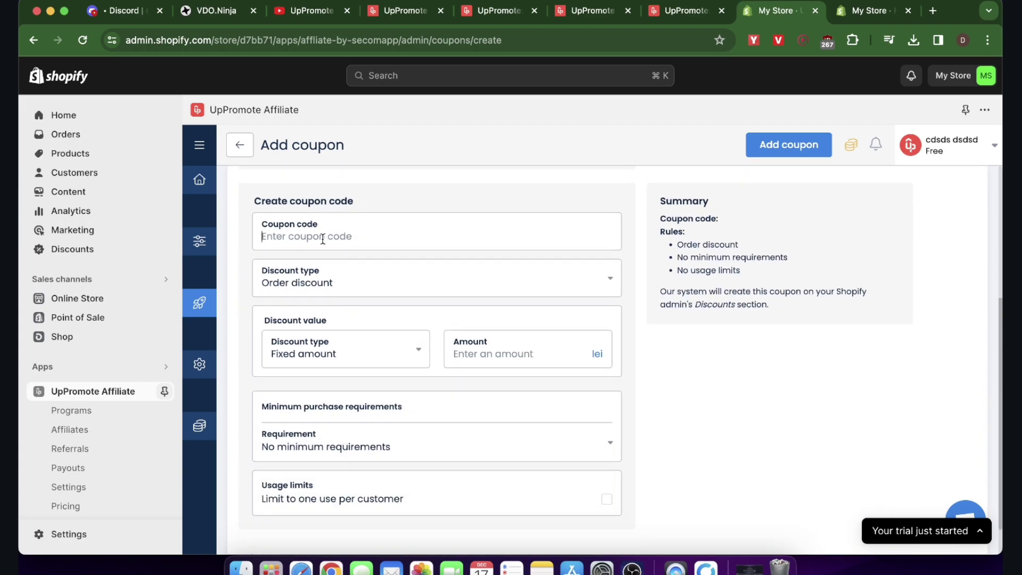
type("50OFF")
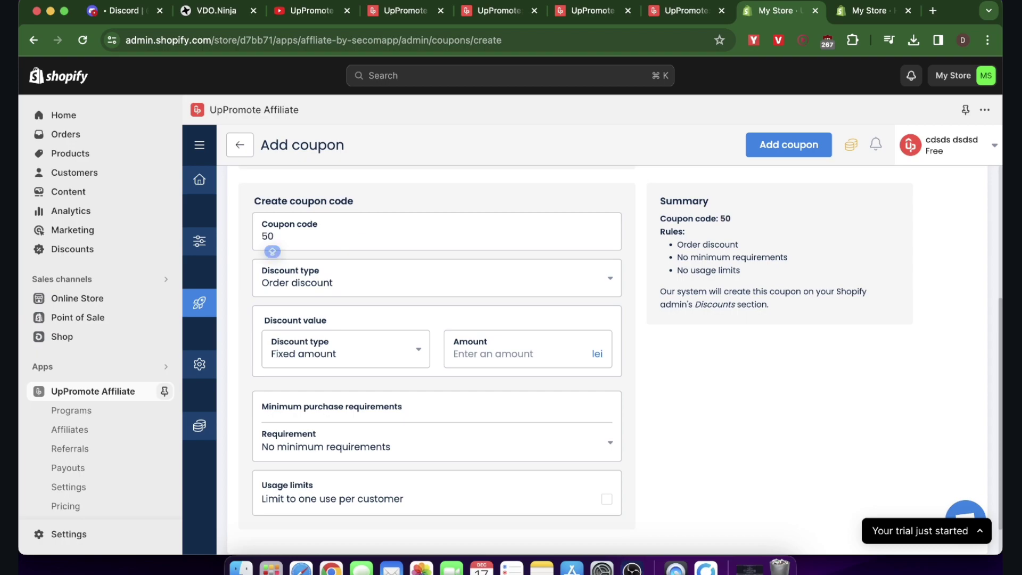
Make 50OFF a Product discount valued as a percentage, after trying Free shipping.
left_click(338, 290)
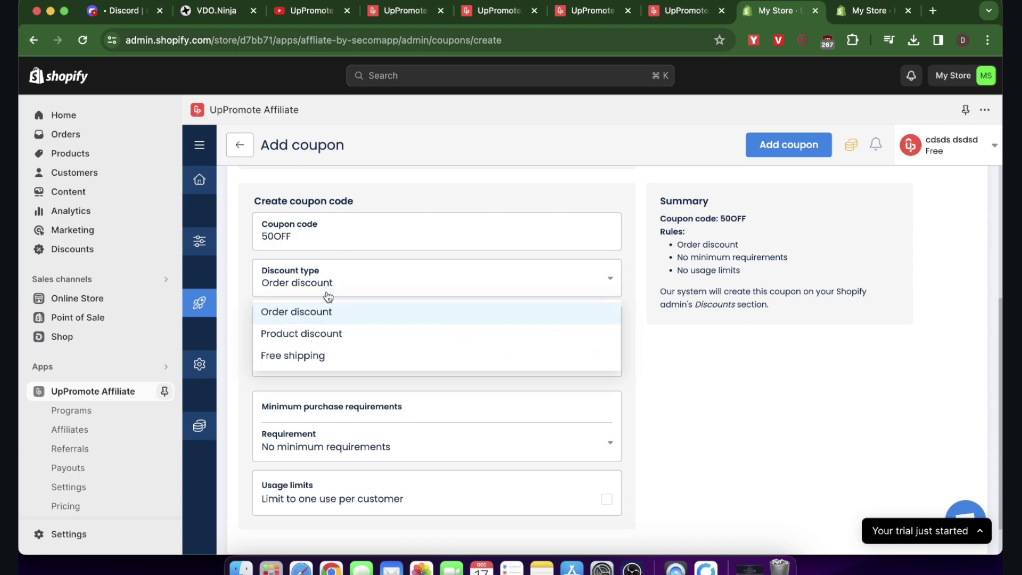
left_click(276, 290)
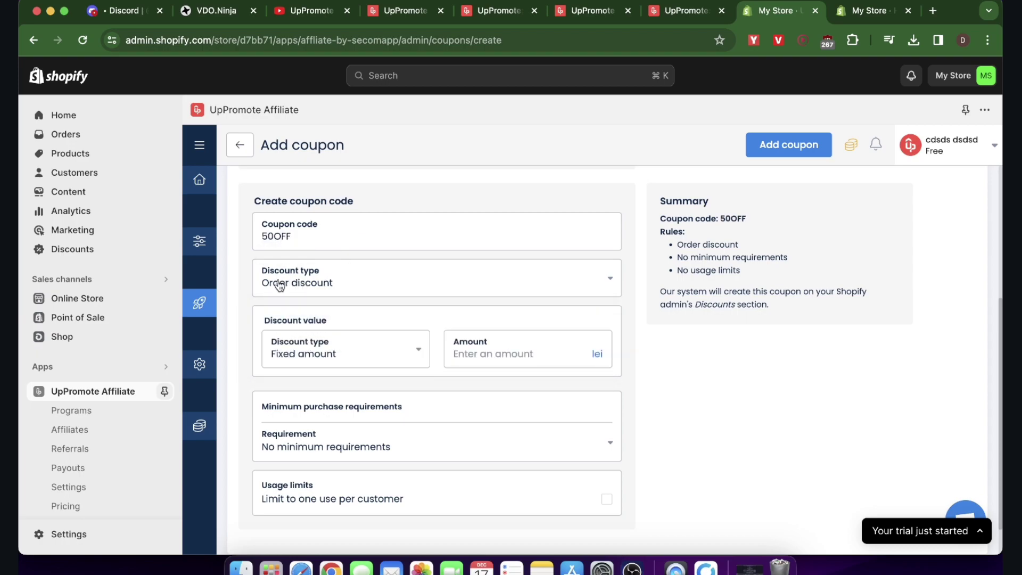
left_click(320, 297)
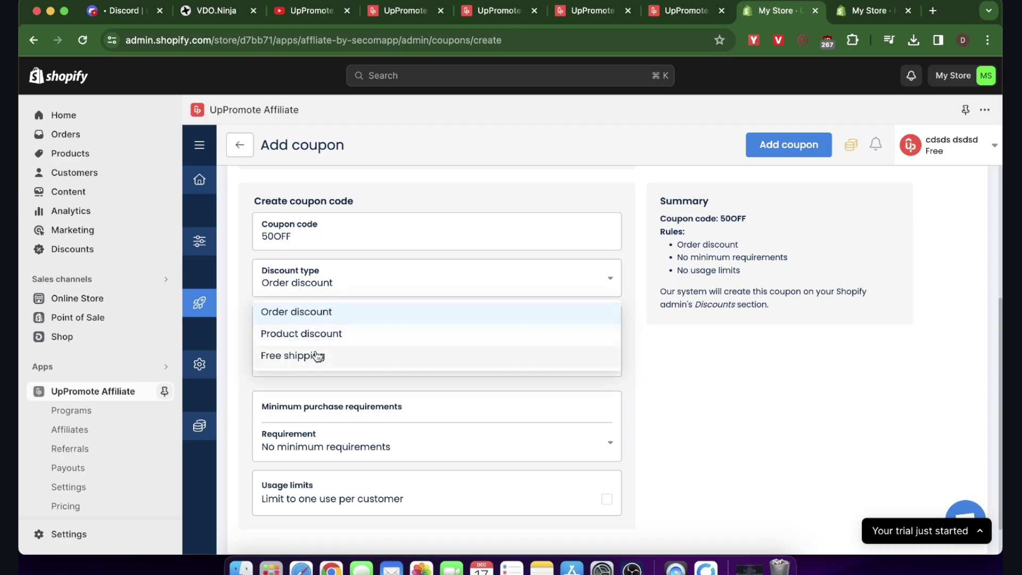
left_click(298, 356)
left_click(305, 275)
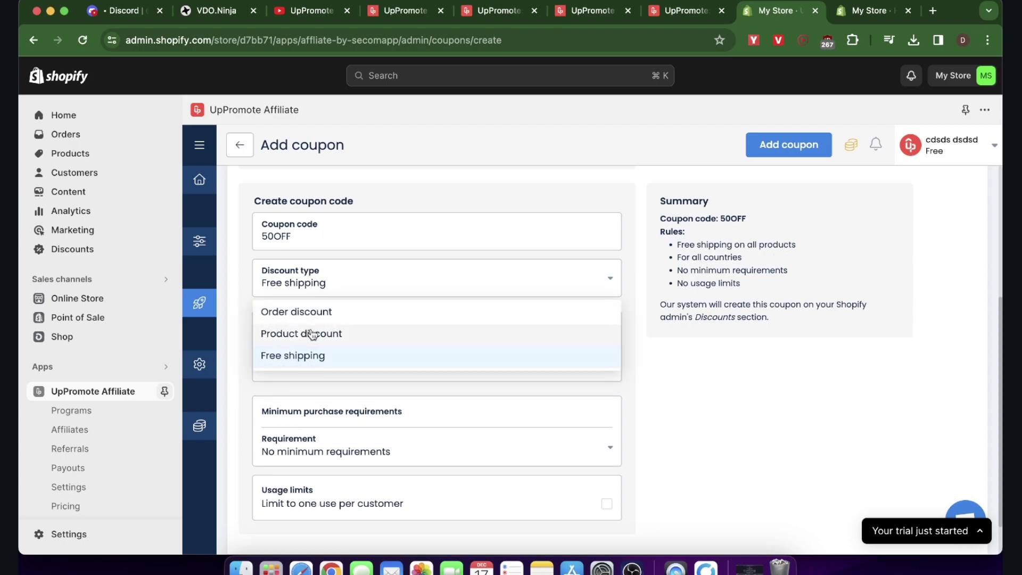
left_click(304, 333)
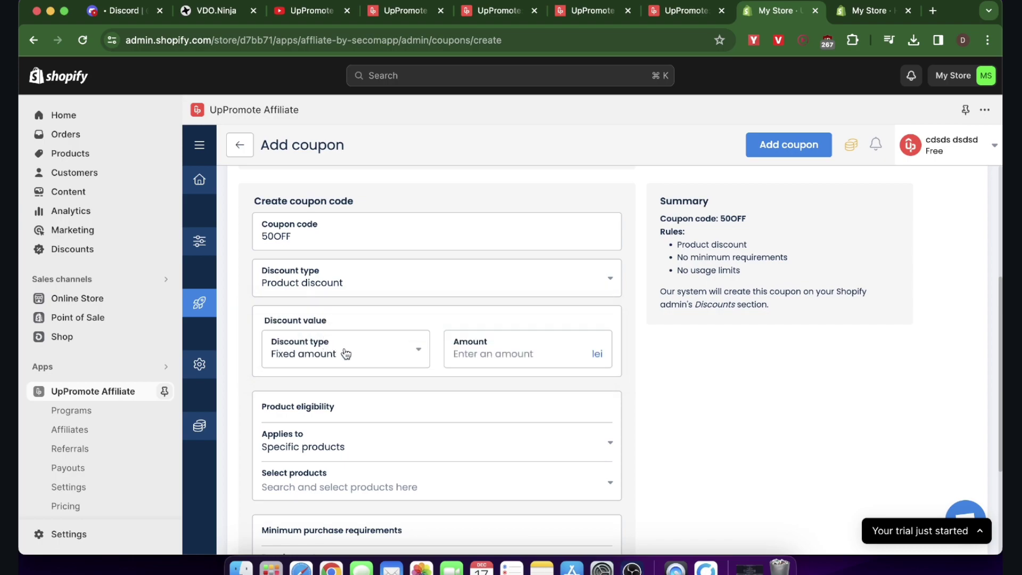
left_click(343, 352)
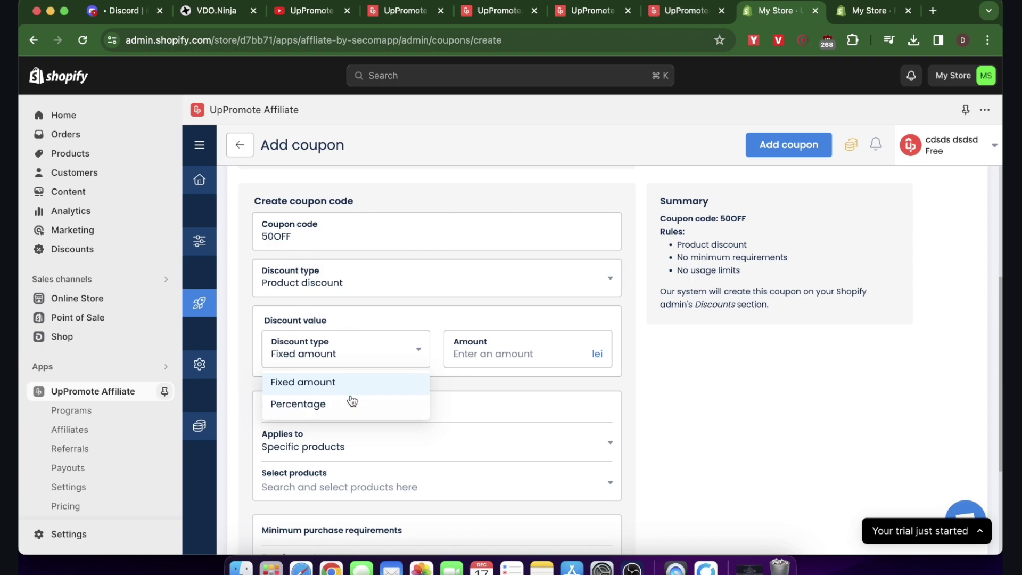
left_click(349, 403)
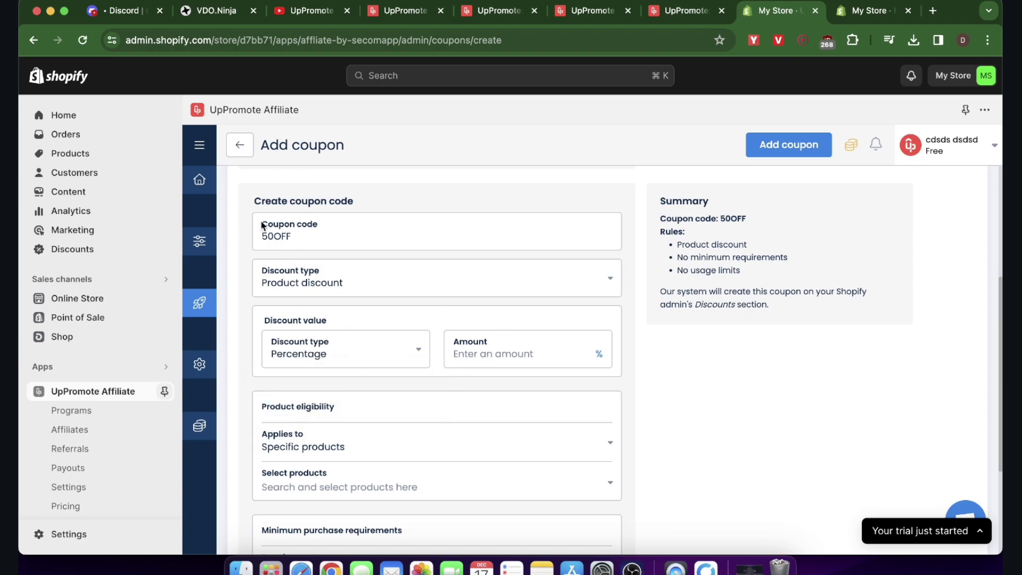
left_click(450, 332)
Enter the percentage amount and keep the discount applying to Specific products.
type("50")
scroll(404, 353, "down", 5)
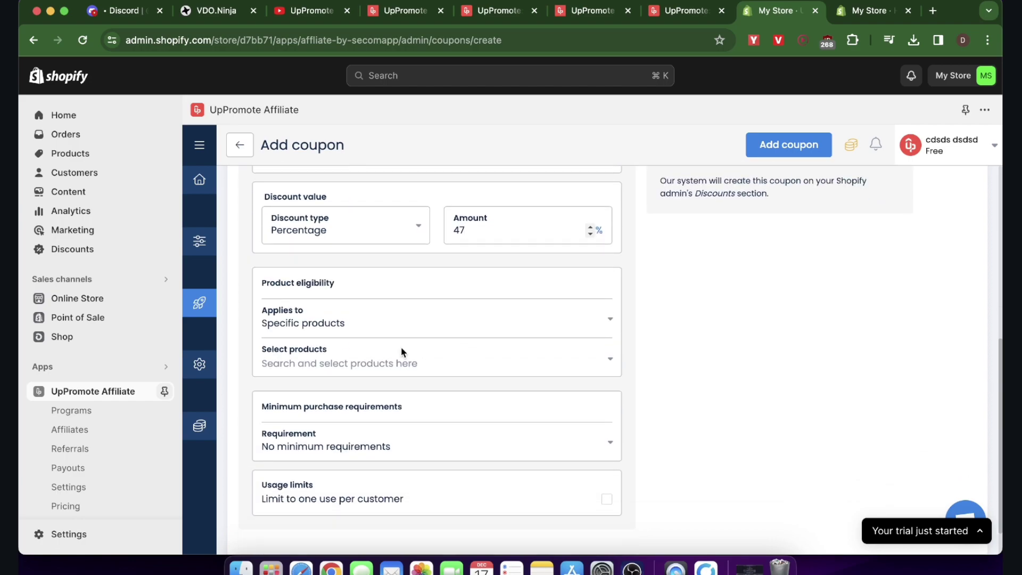
left_click(339, 311)
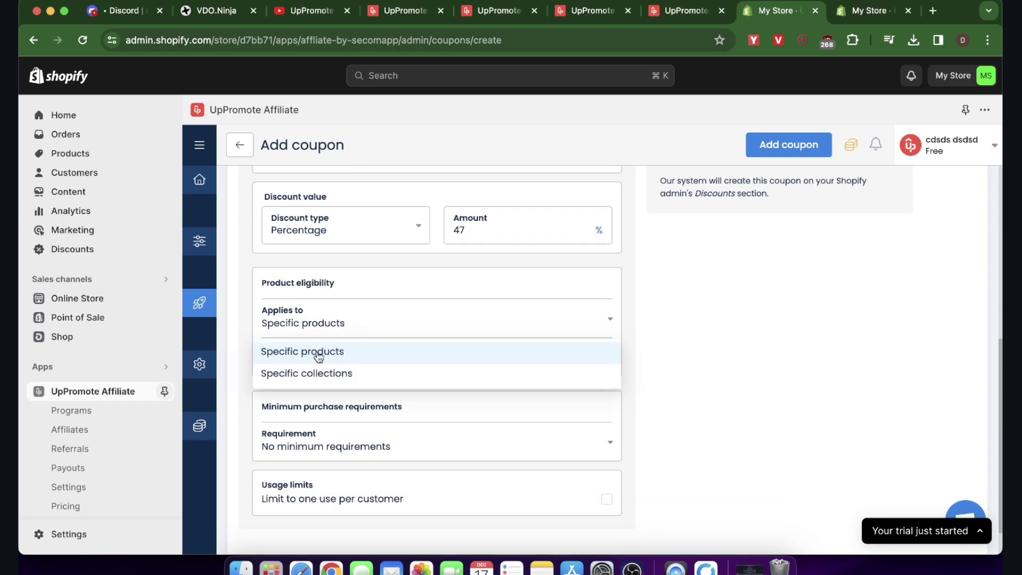
left_click(384, 273)
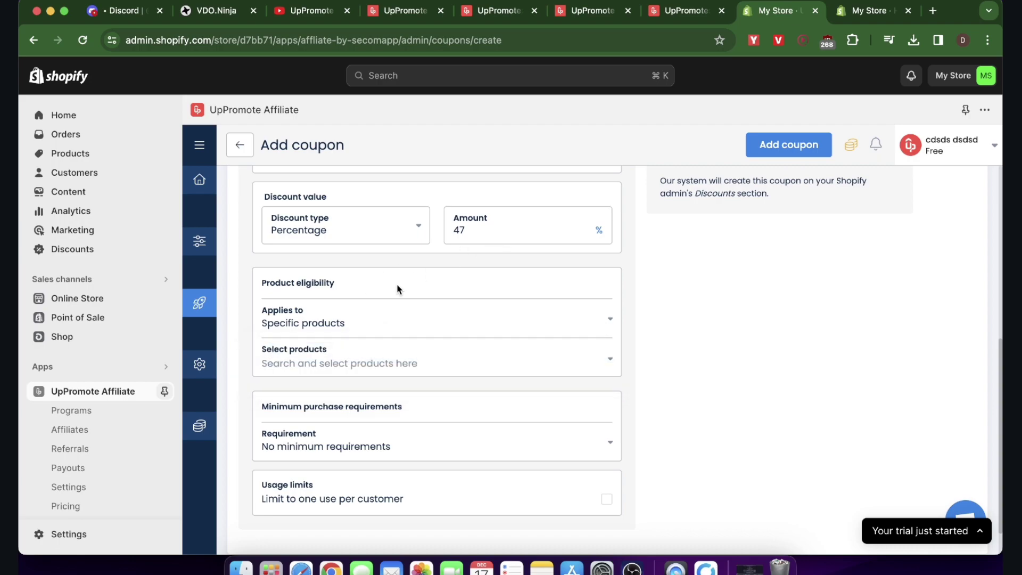
left_click(334, 363)
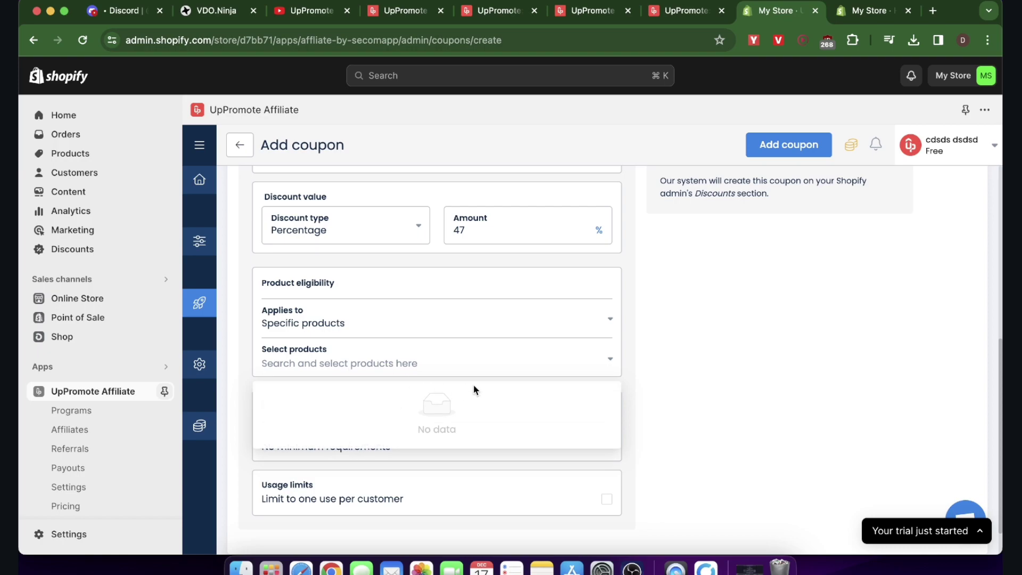
left_click(336, 324)
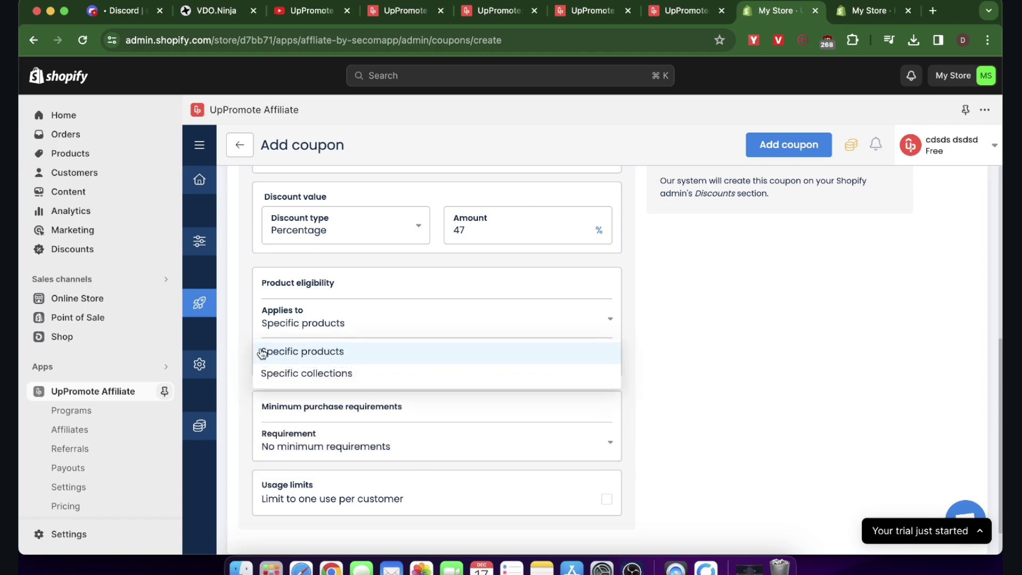
left_click(256, 349)
scroll(340, 436, "down", 1)
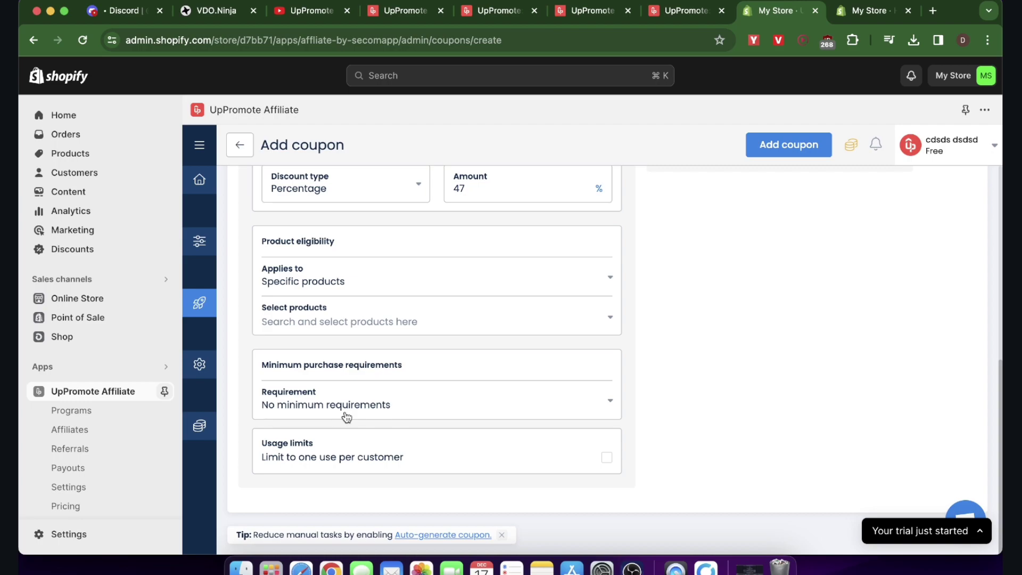
Require a minimum purchase amount of 100 lei.
left_click(380, 403)
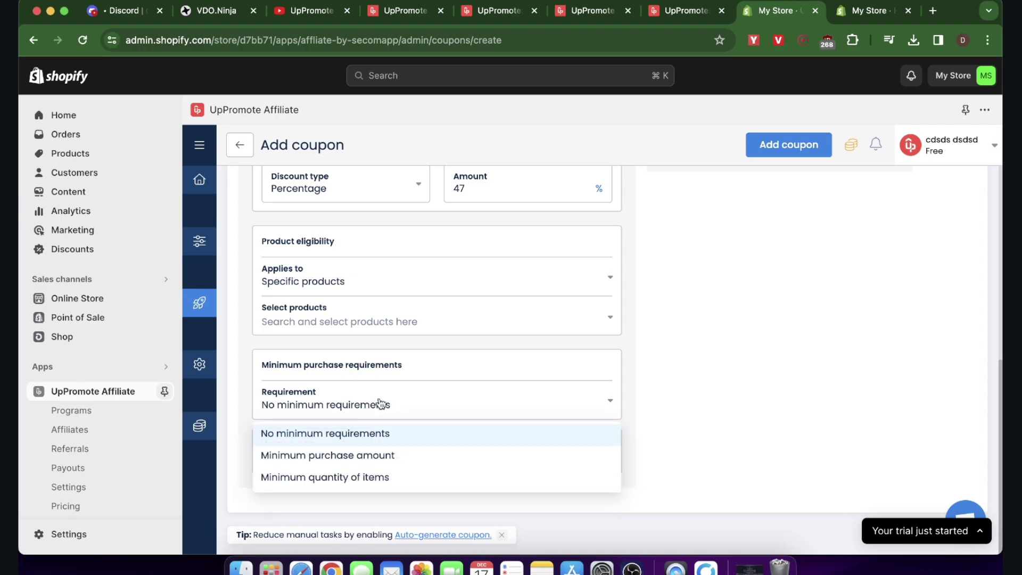
left_click(381, 403)
left_click(380, 403)
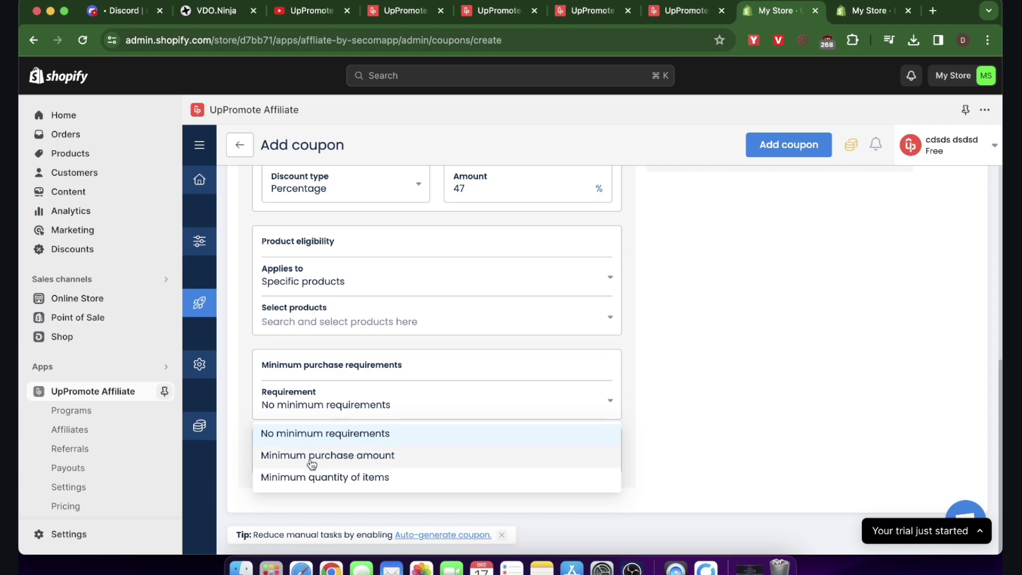
left_click(300, 459)
left_click(339, 447)
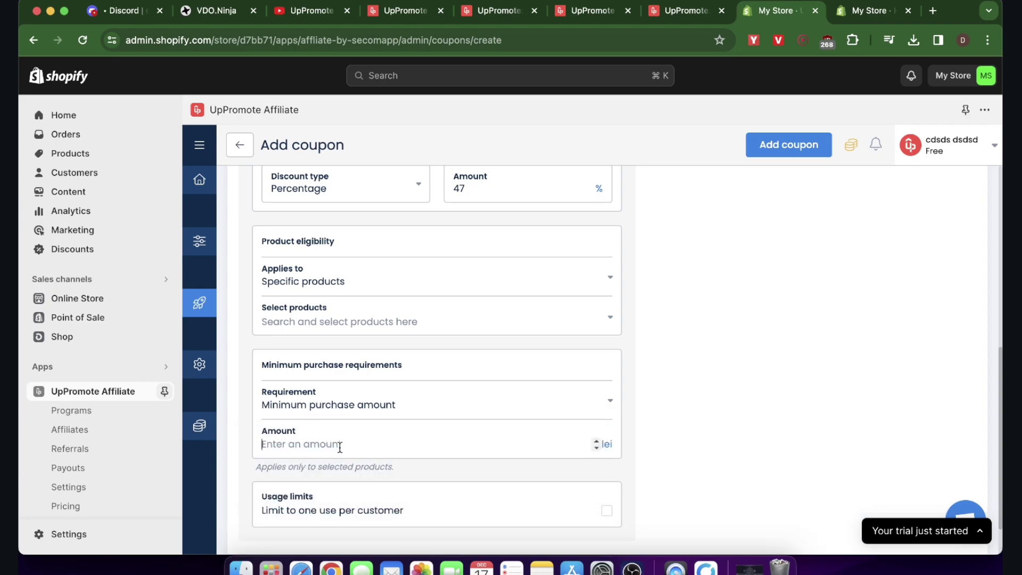
type("100")
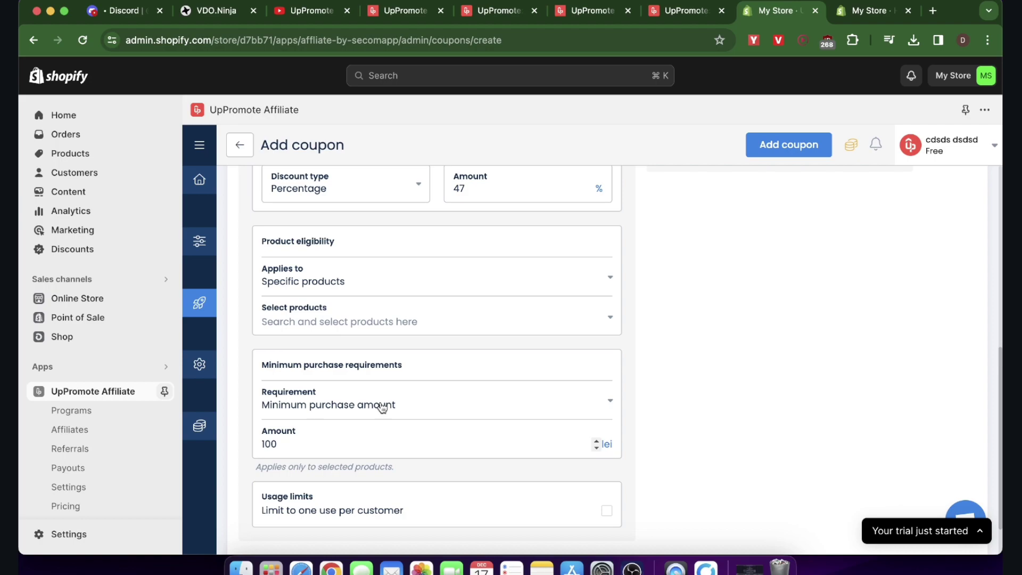
left_click(379, 406)
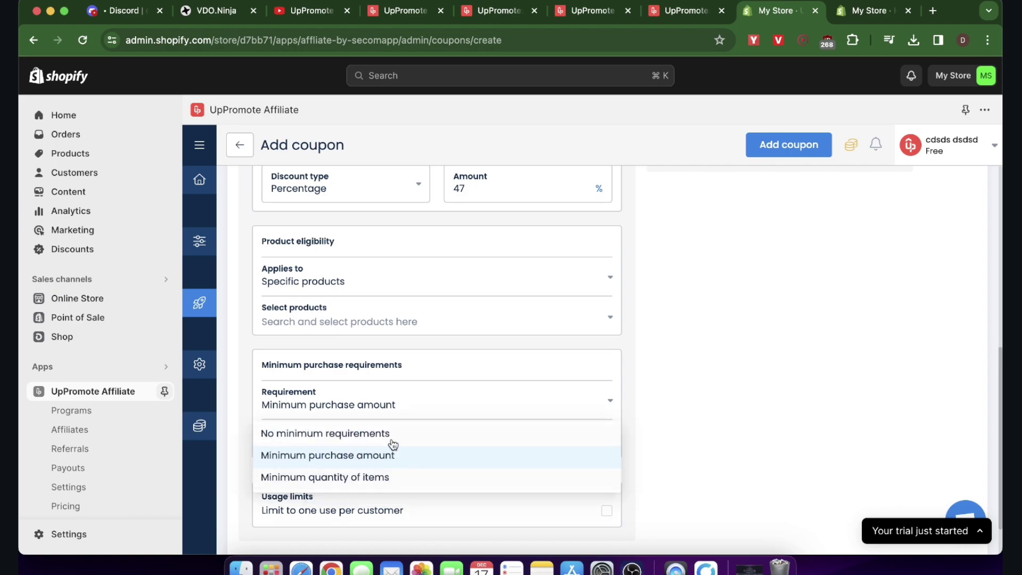
left_click(250, 402)
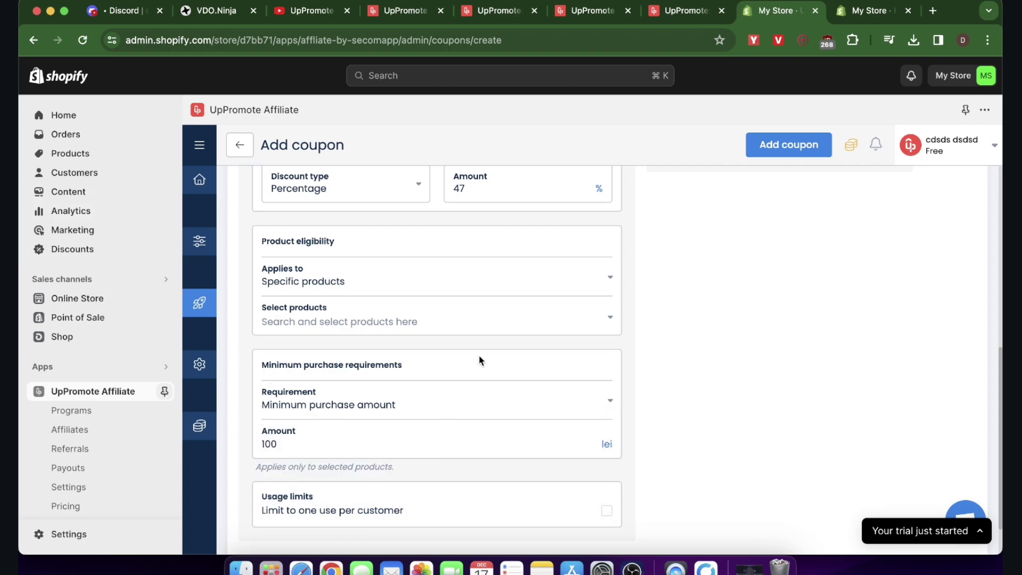
Limit the 50OFF coupon to one use per customer.
scroll(409, 338, "down", 2)
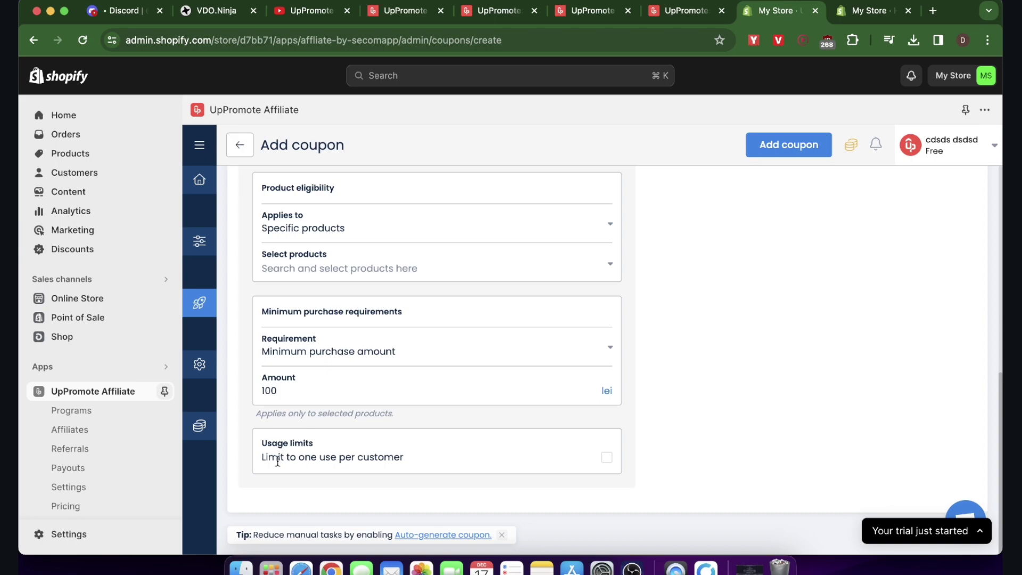
left_click(607, 459)
scroll(385, 298, "up", 1)
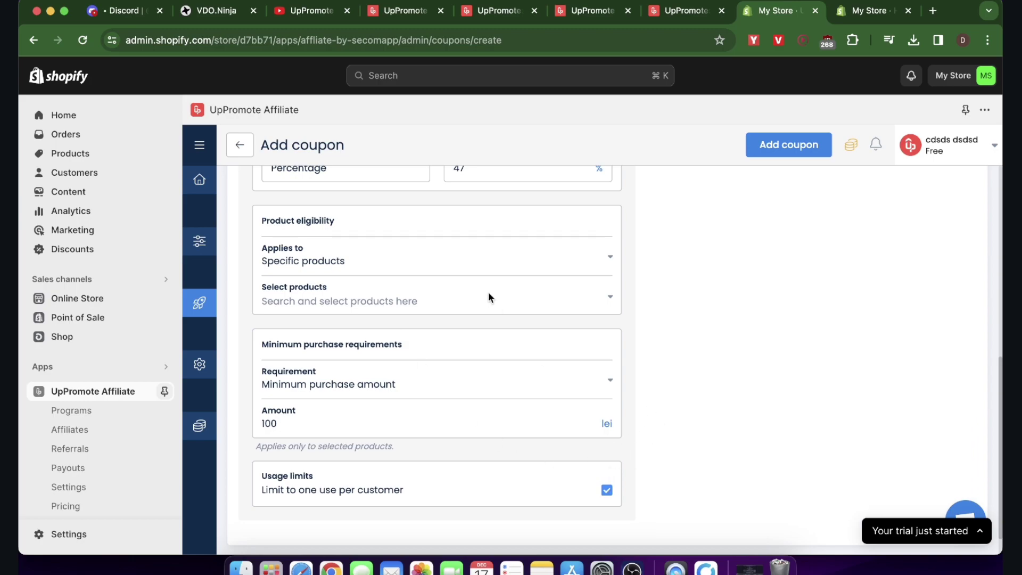
scroll(488, 291, "up", 4)
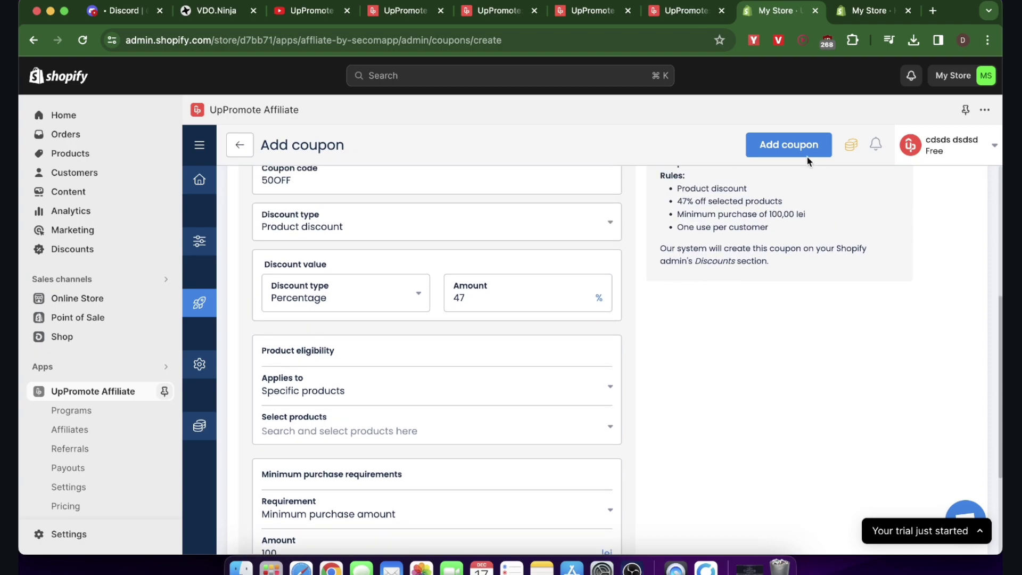
After the empty product picker, switch Applies to from Specific products to Specific collections.
left_click(789, 151)
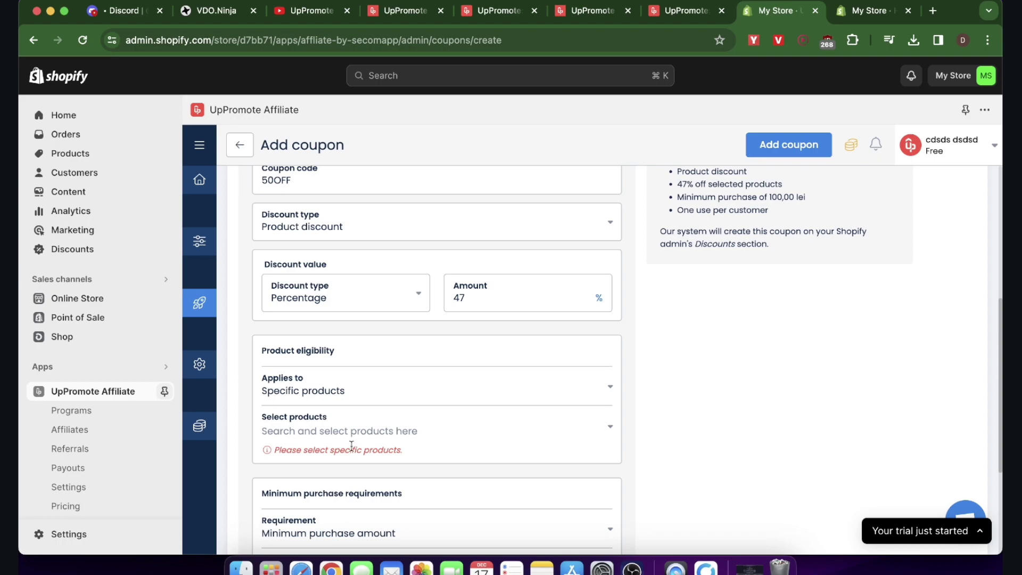
left_click(550, 432)
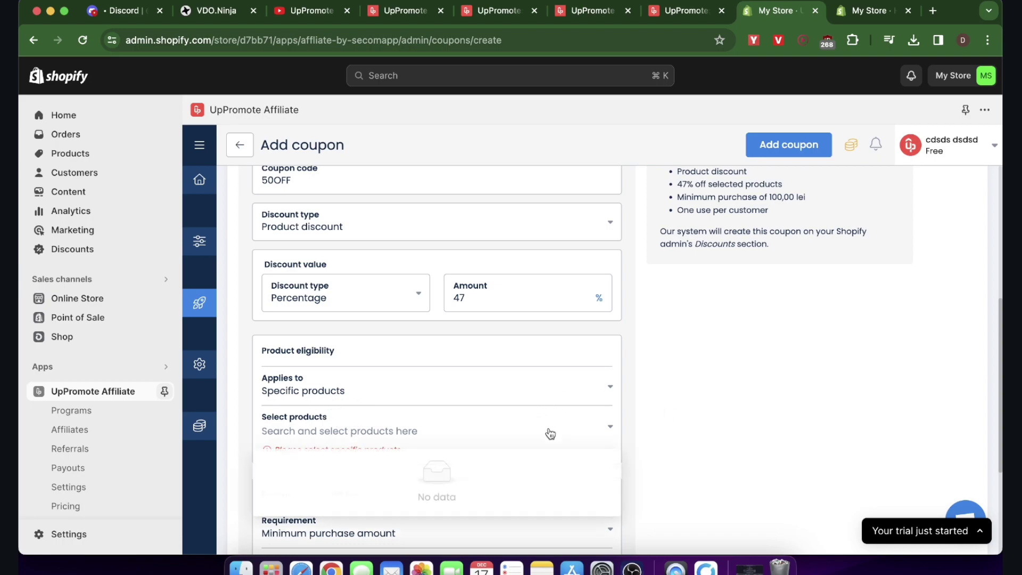
left_click(372, 392)
left_click(334, 442)
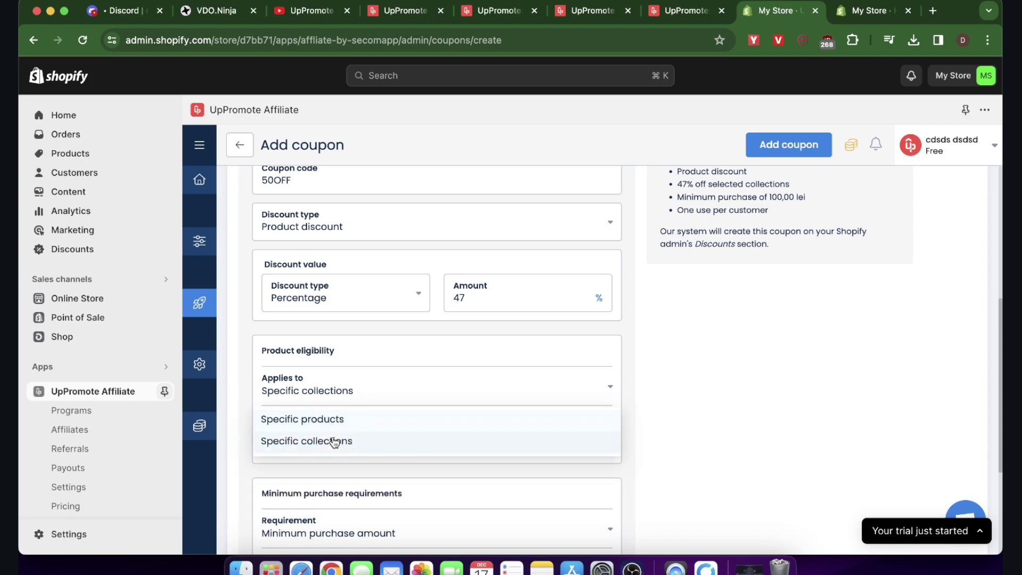
left_click(754, 148)
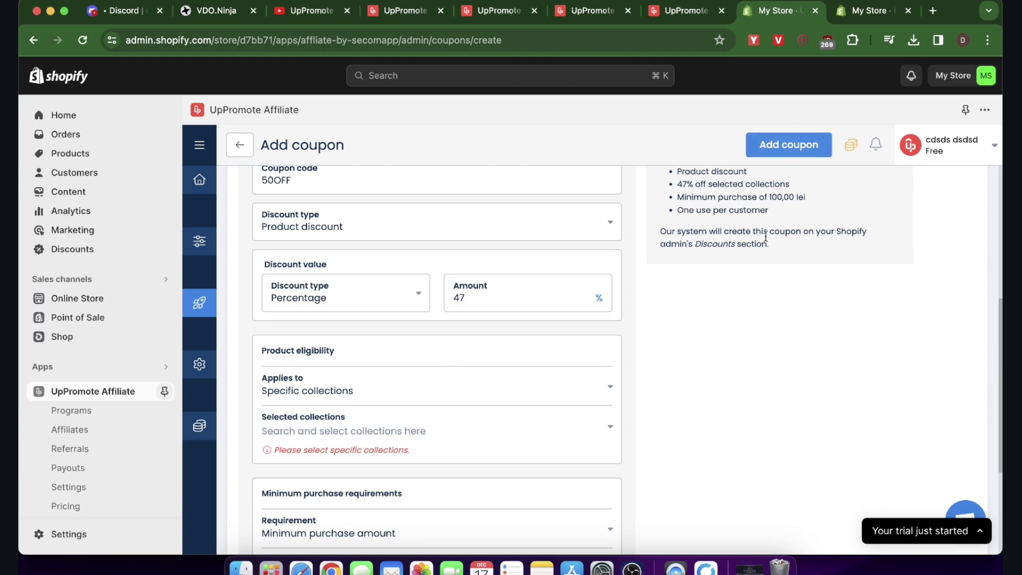
Select the Home page collection for the 50OFF coupon.
left_click(349, 429)
left_click(334, 429)
left_click(329, 433)
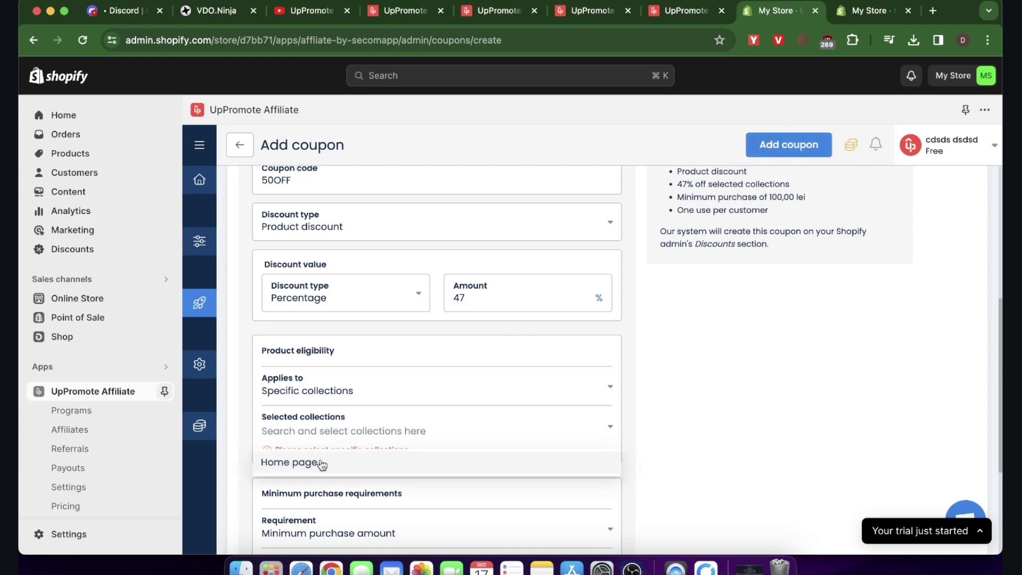
left_click(322, 464)
double_click(735, 148)
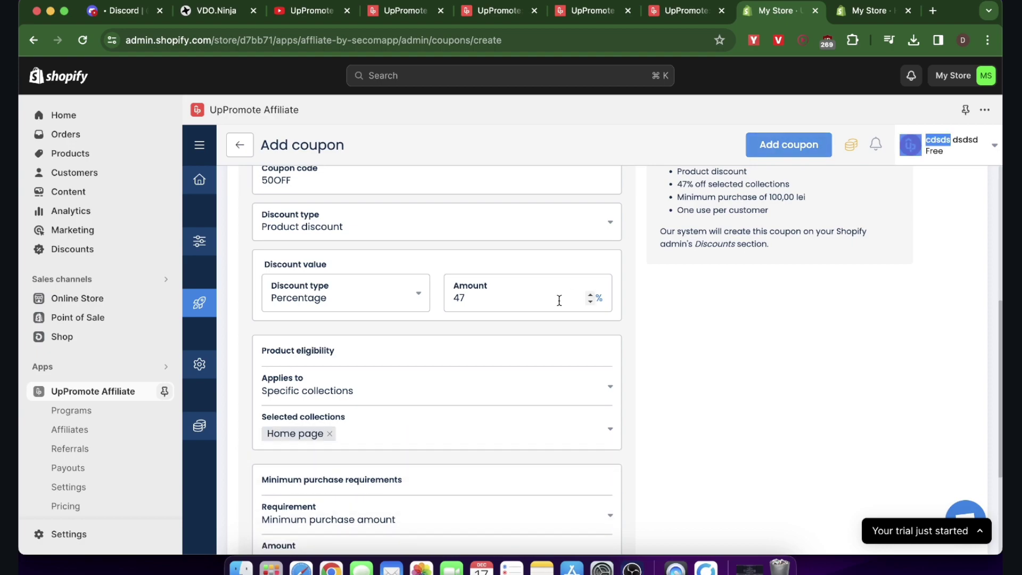